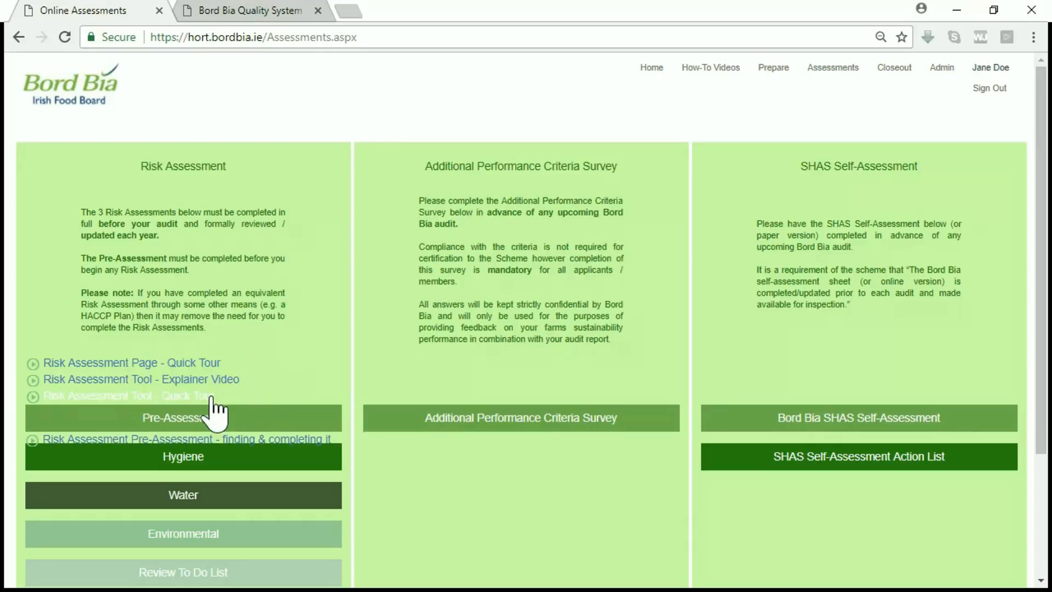
# - Open the How-To video library, preview the "Risk Assessment Tool - Quick Tour" video, and close it
pyautogui.click(721, 68)
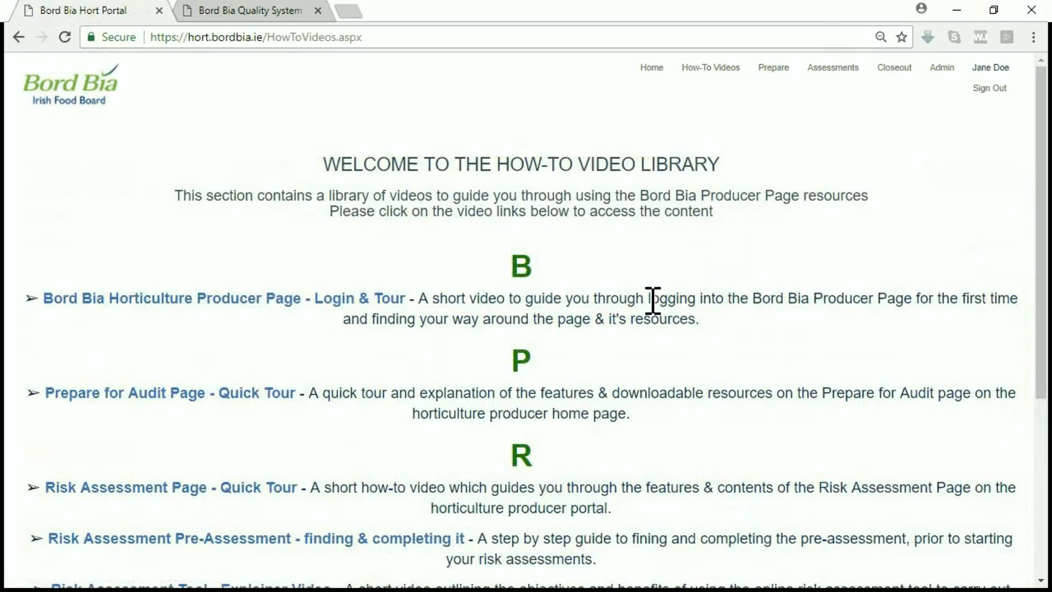
pyautogui.scroll(-3, 652, 301)
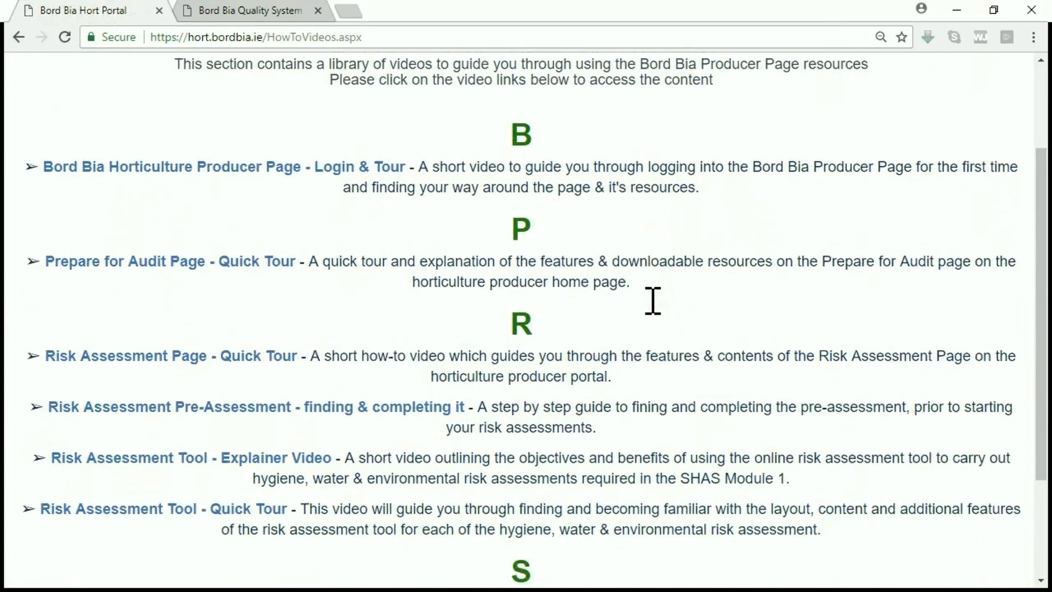
pyautogui.scroll(-1, 653, 300)
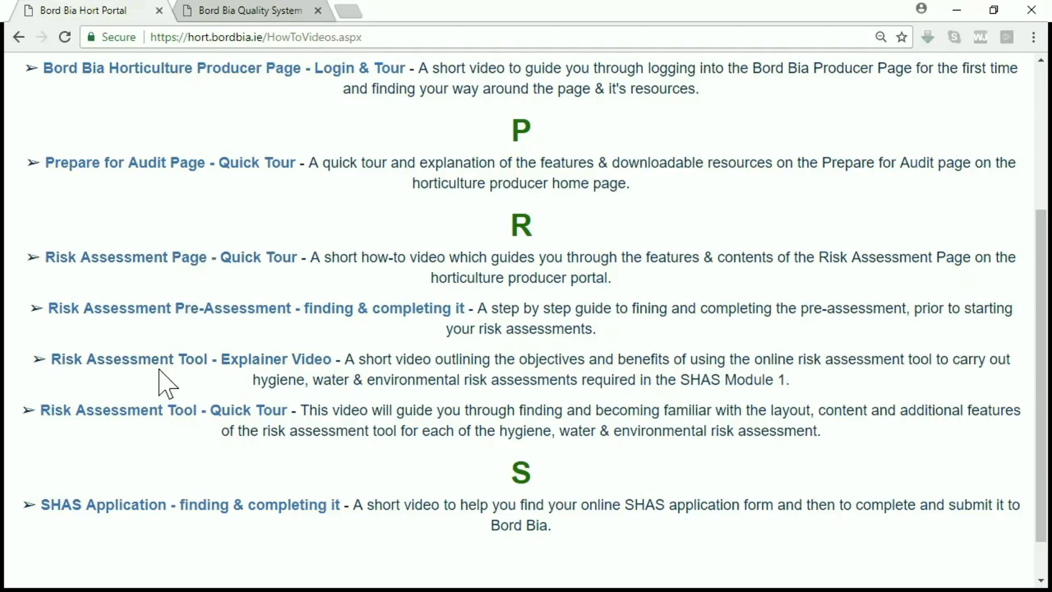
pyautogui.click(146, 412)
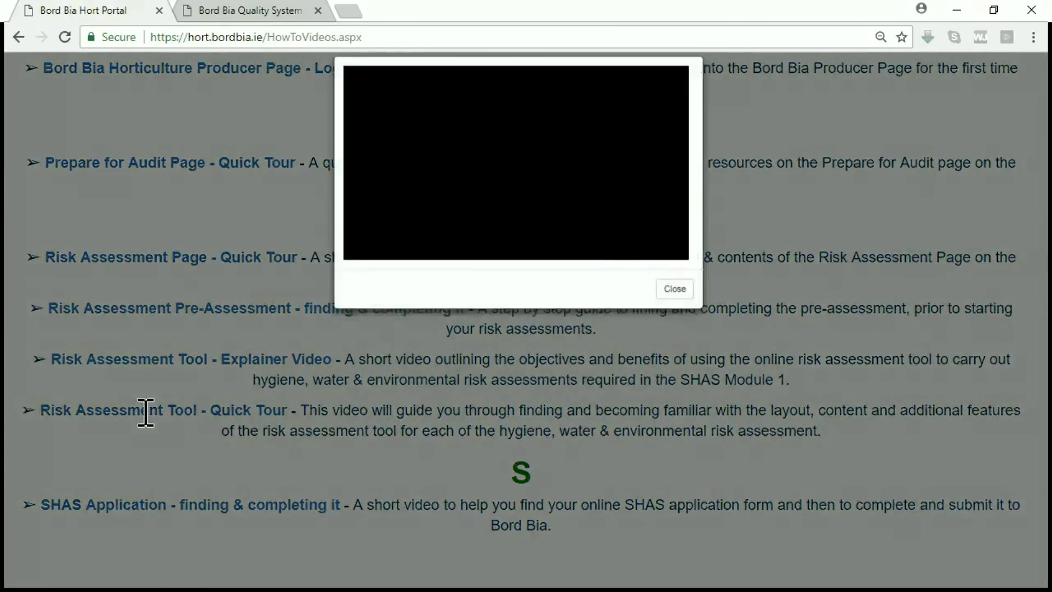
pyautogui.click(366, 265)
pyautogui.click(365, 264)
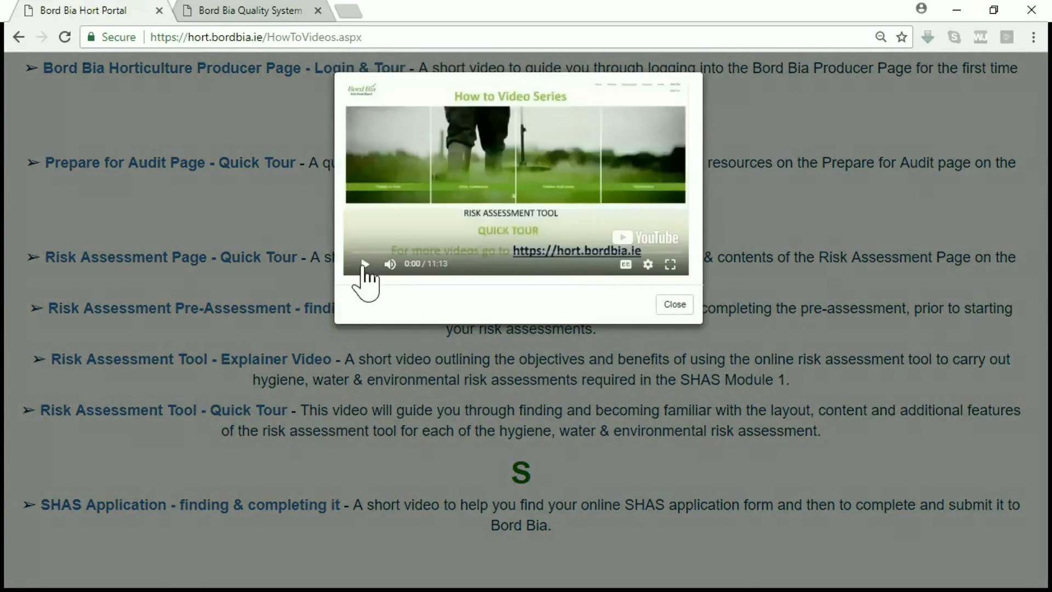
pyautogui.click(675, 304)
# - Open the existing Hygiene risk assessment for editing from the Assessments page
pyautogui.click(837, 67)
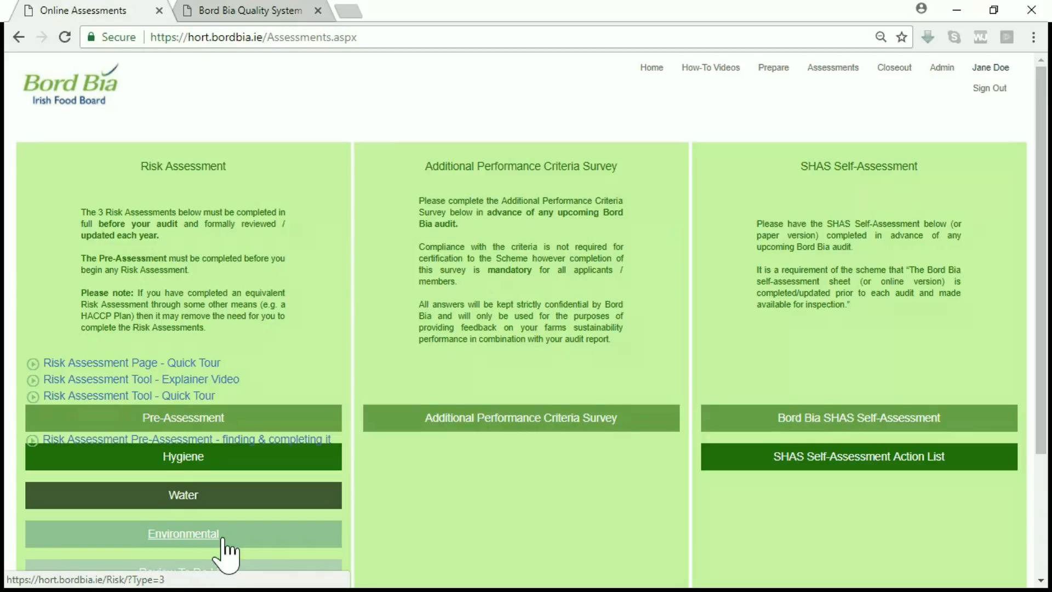
pyautogui.click(199, 463)
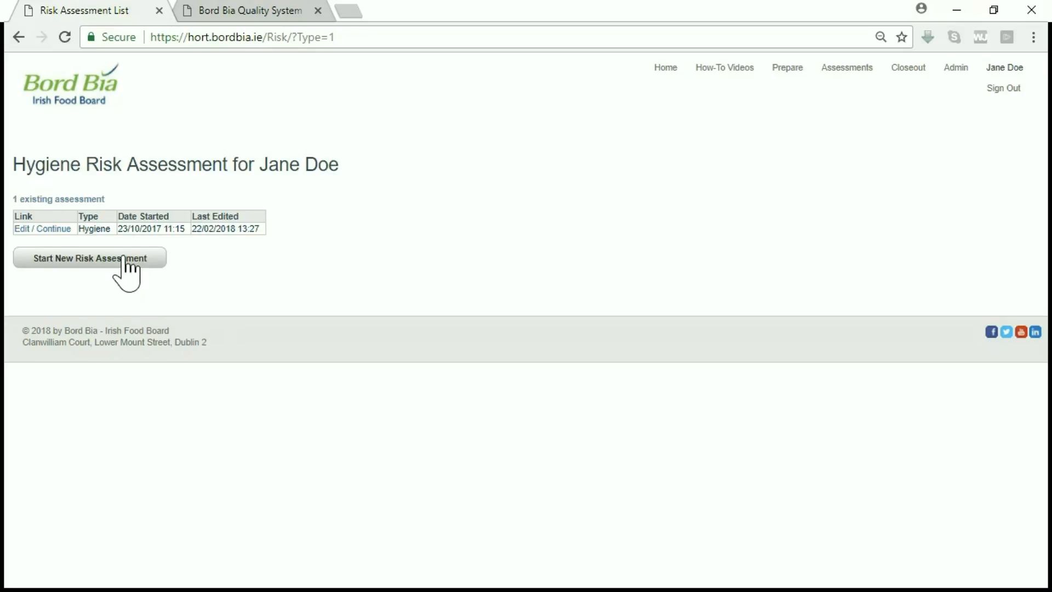
pyautogui.click(53, 229)
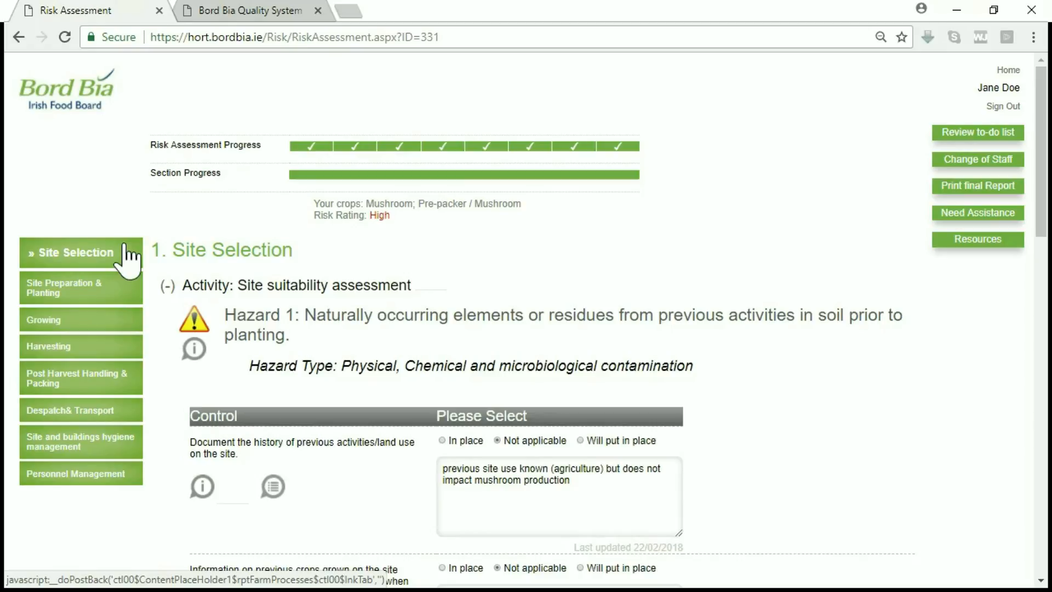
# - Collapse and re-expand the Site suitability assessment activity, and examine the Hazard 1 controls, selected answers, comments and information icons
pyautogui.click(169, 287)
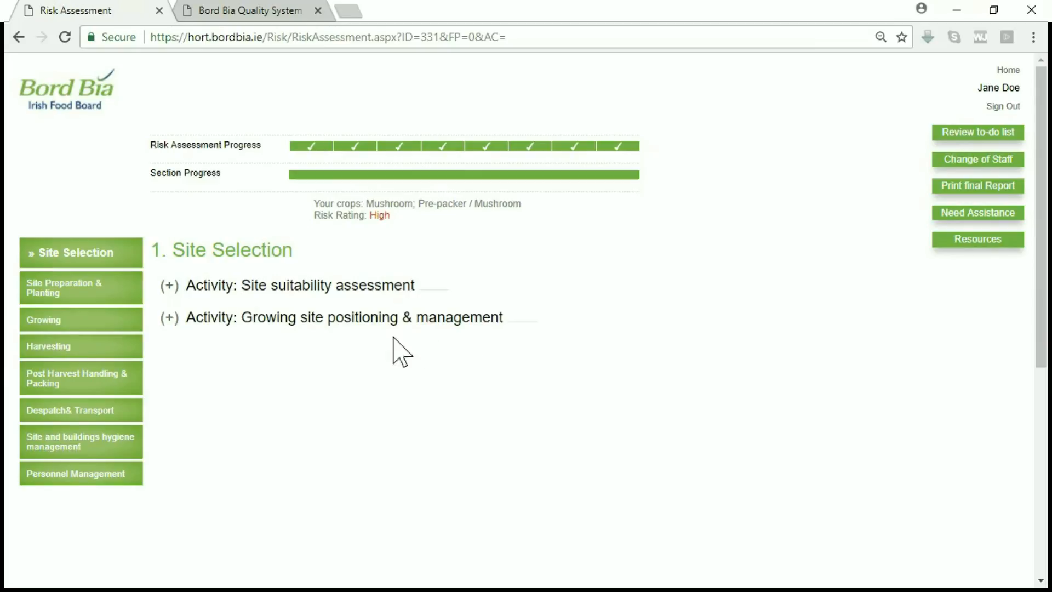
pyautogui.click(169, 285)
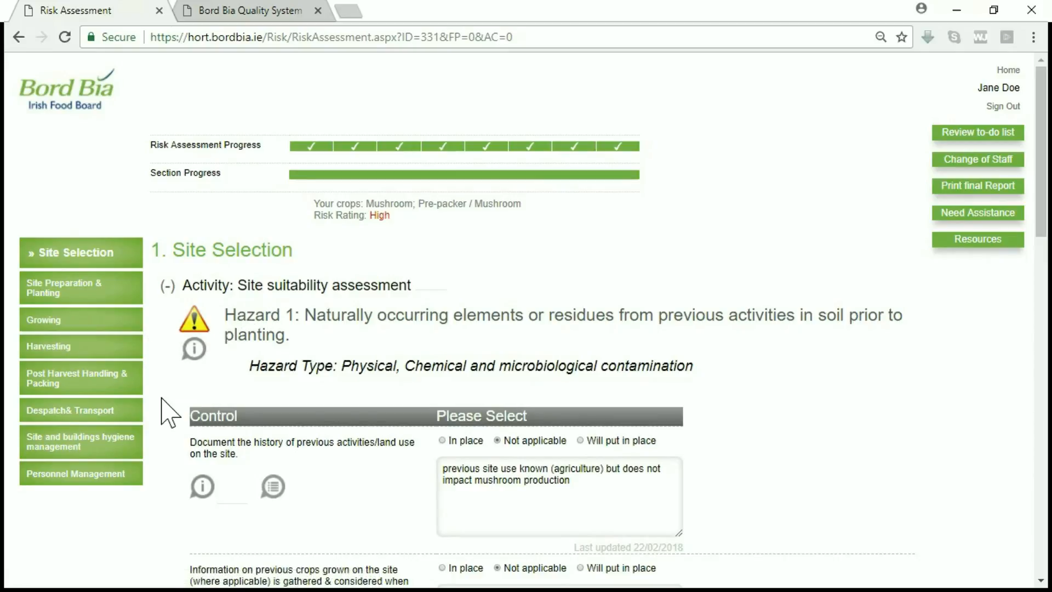
pyautogui.scroll(-2, 168, 412)
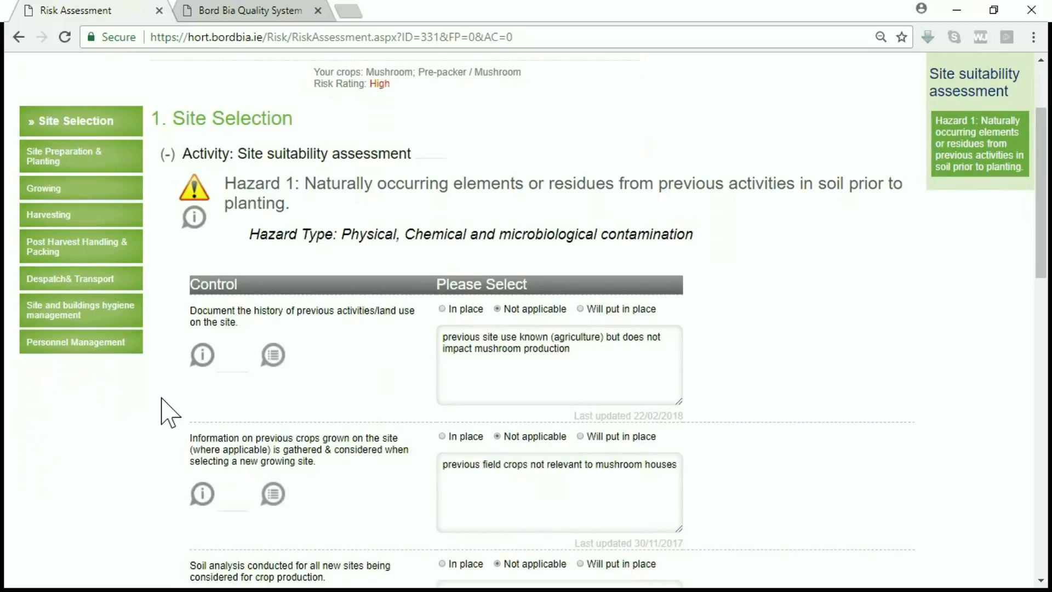
pyautogui.scroll(-1, 168, 412)
pyautogui.scroll(-1, 168, 412)
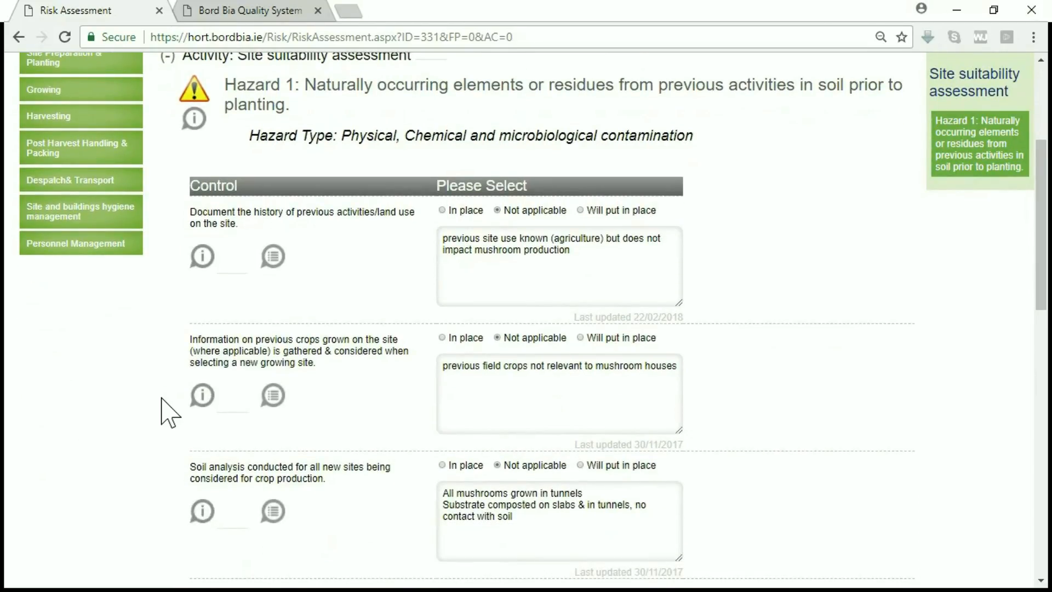
pyautogui.scroll(-3, 168, 412)
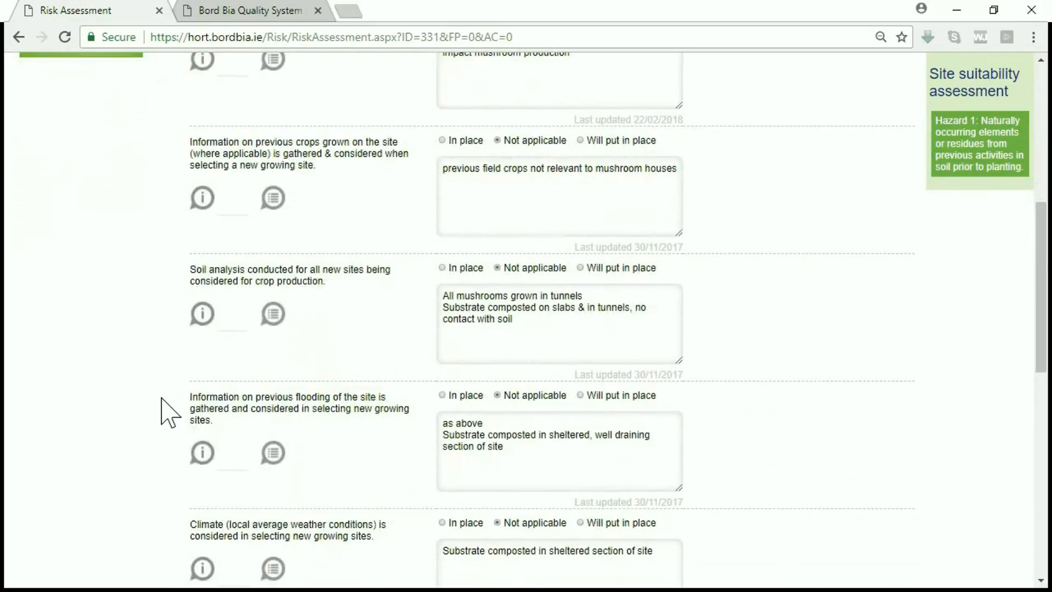
pyautogui.scroll(5, 167, 412)
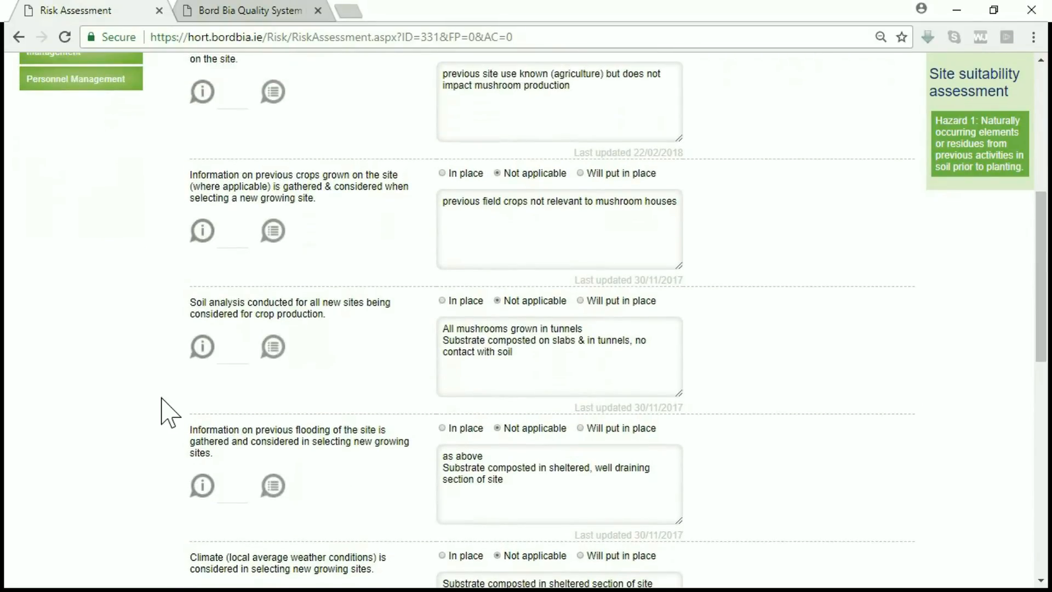
pyautogui.scroll(-1, 168, 412)
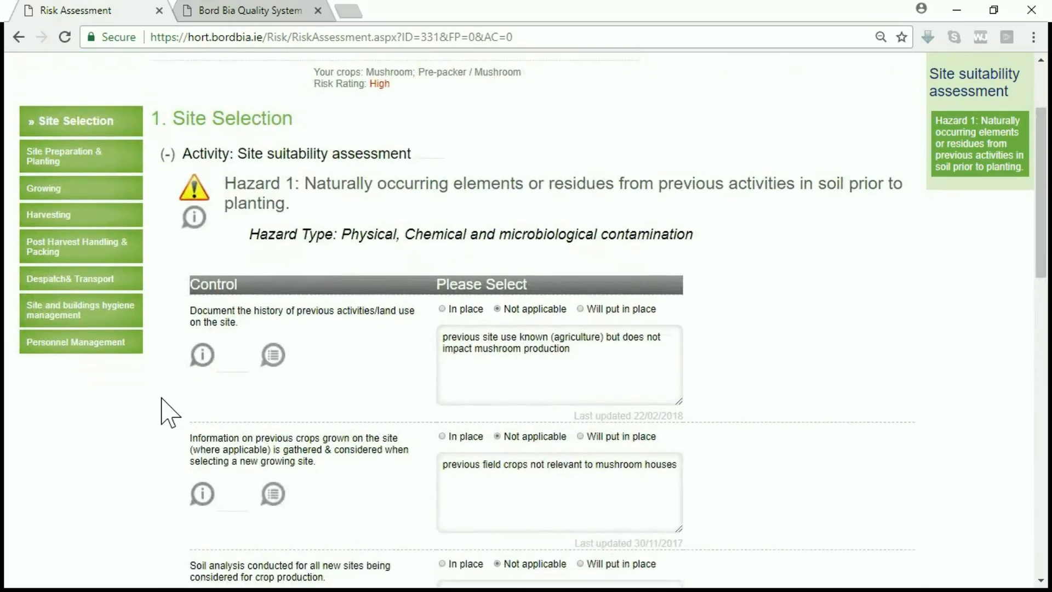
pyautogui.scroll(-2, 167, 412)
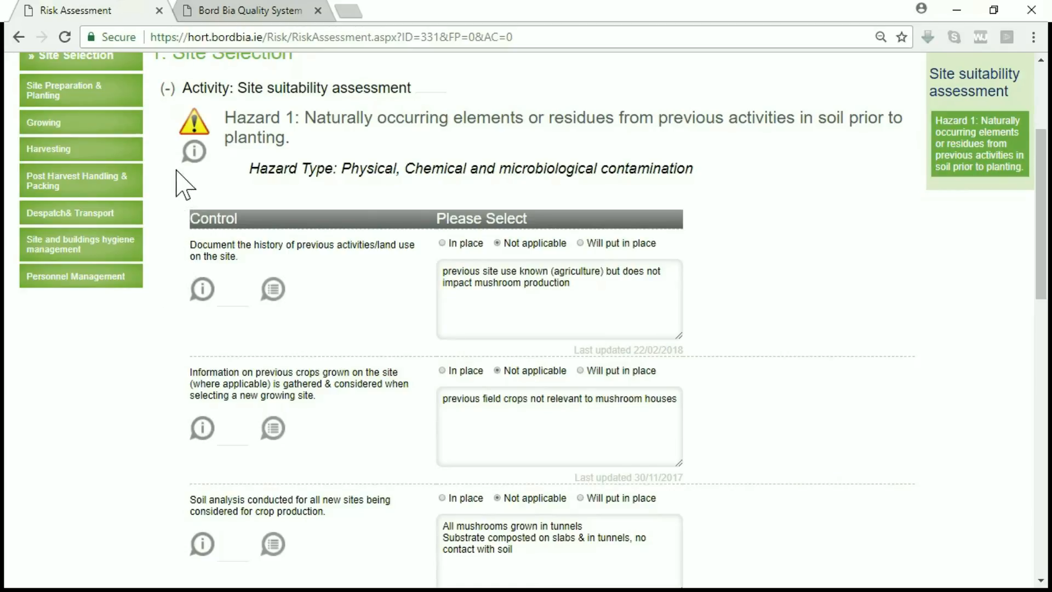
pyautogui.moveTo(192, 161)
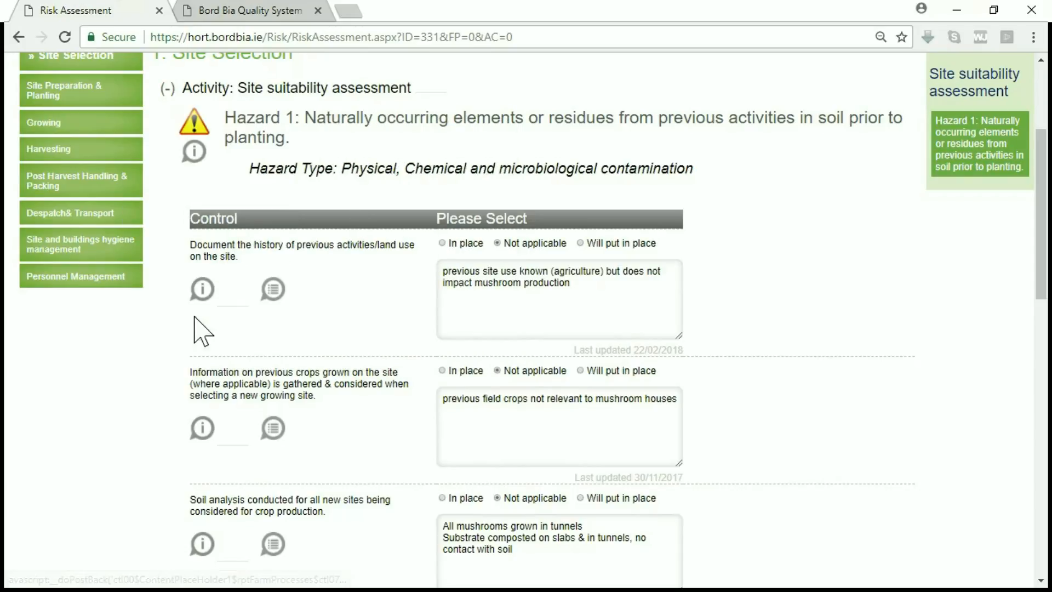
pyautogui.moveTo(202, 304)
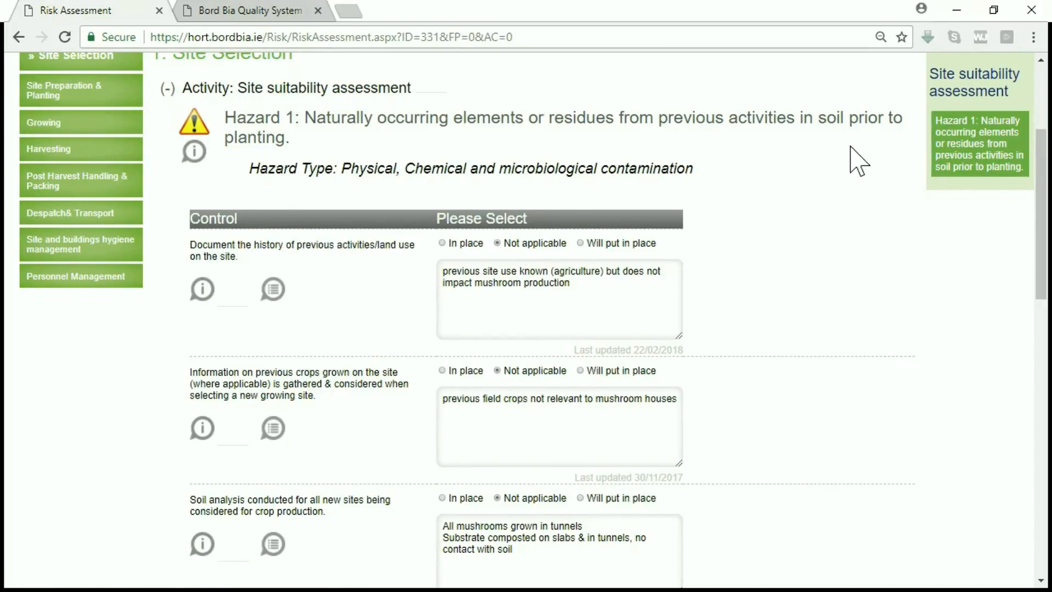
pyautogui.scroll(3, 782, 294)
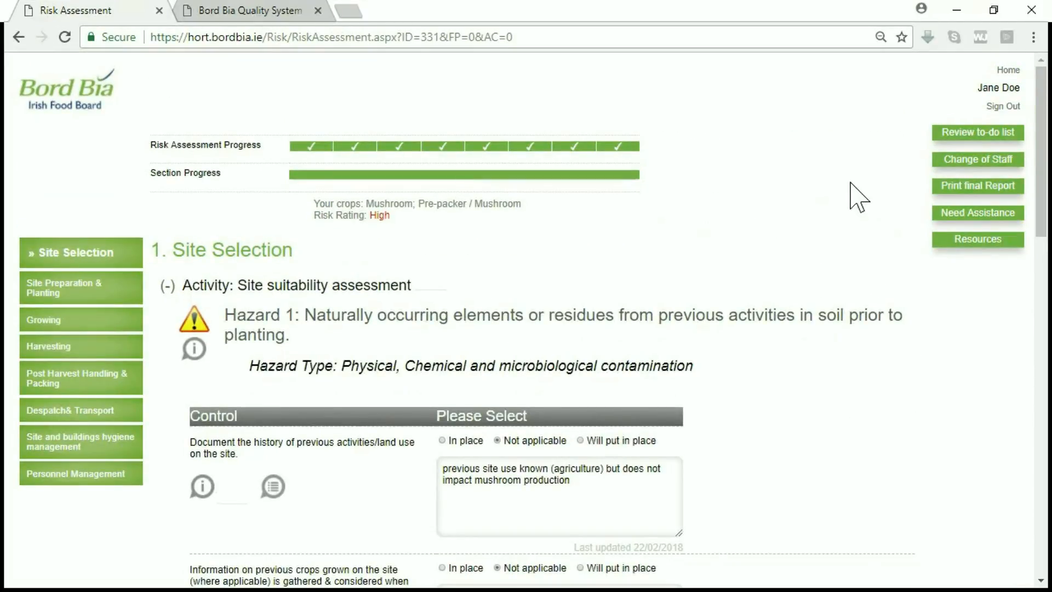
# - Return through the home page to the Assessments page and revisit the How-To video library
pyautogui.click(1009, 70)
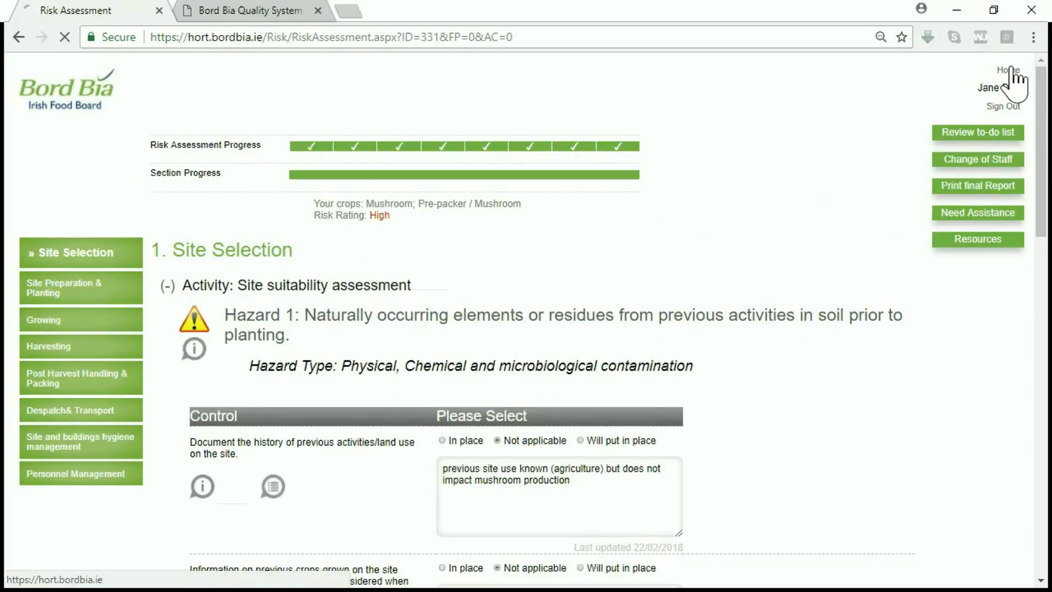
pyautogui.click(411, 425)
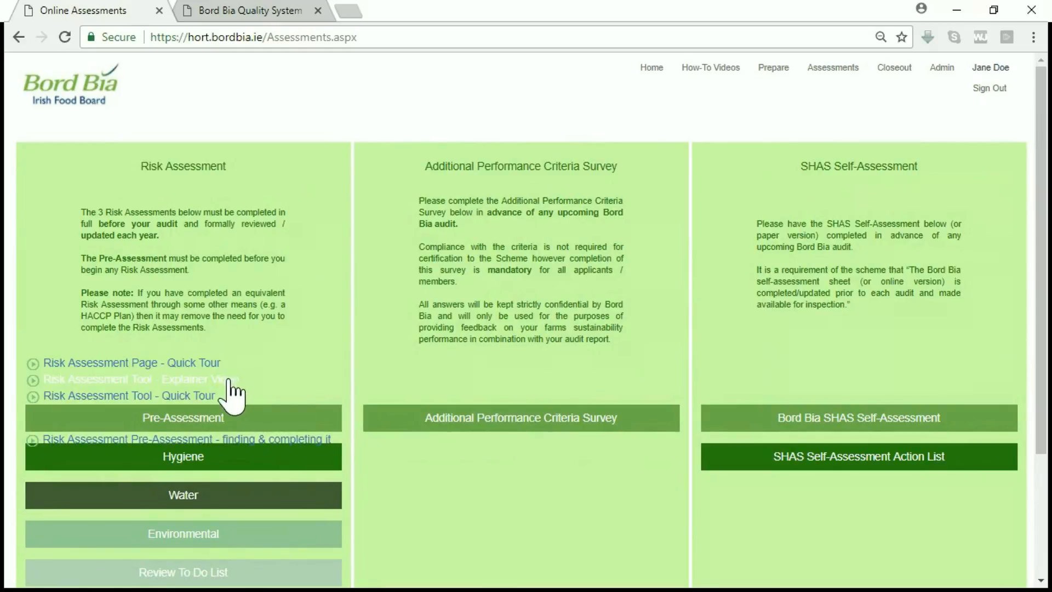
pyautogui.click(710, 71)
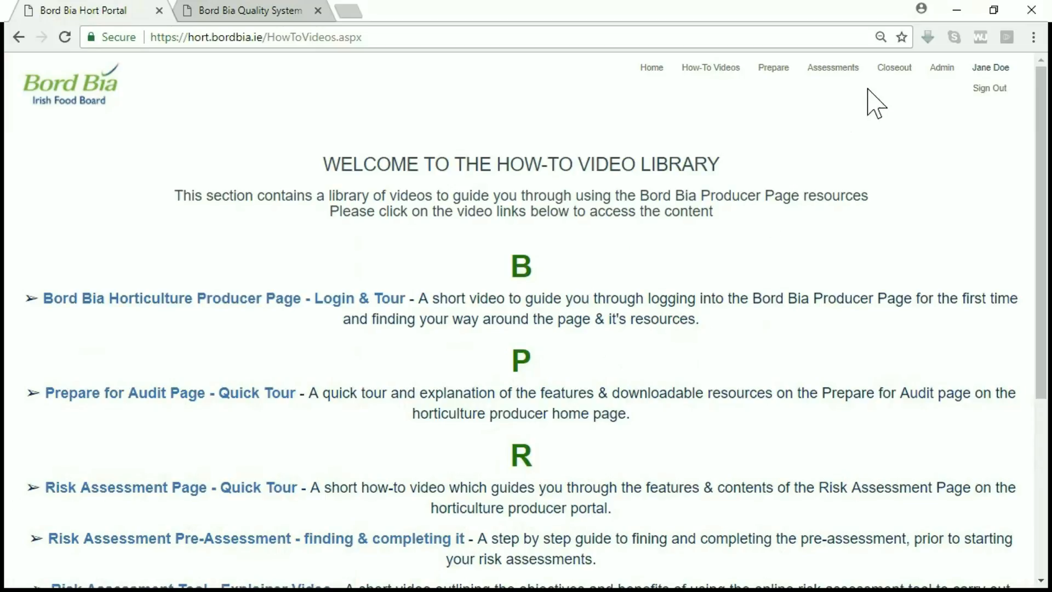
# - Go back to the Assessments page and reopen the existing Hygiene risk assessment
pyautogui.click(846, 70)
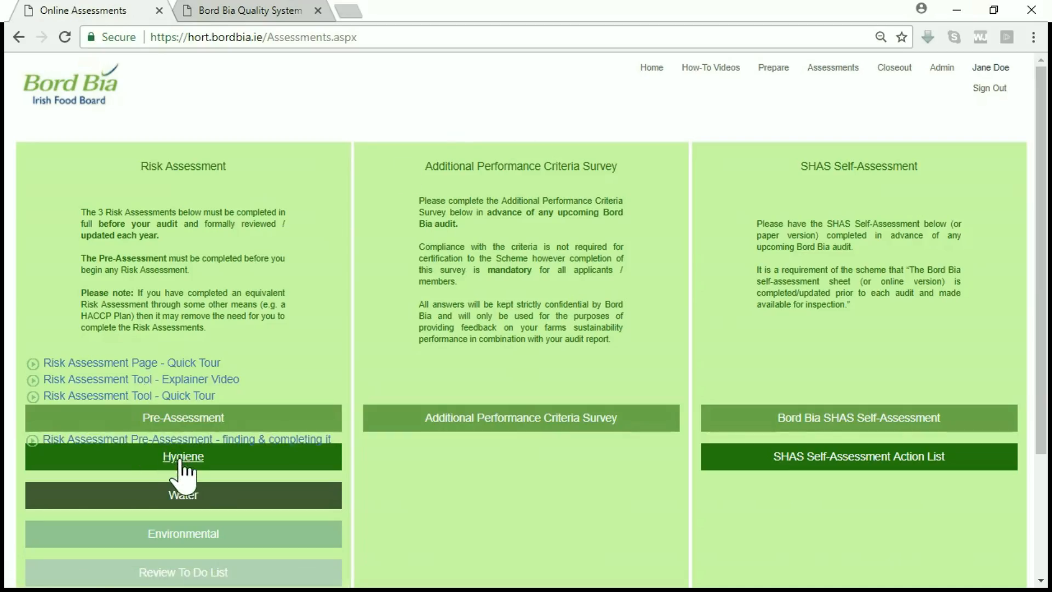
pyautogui.click(182, 461)
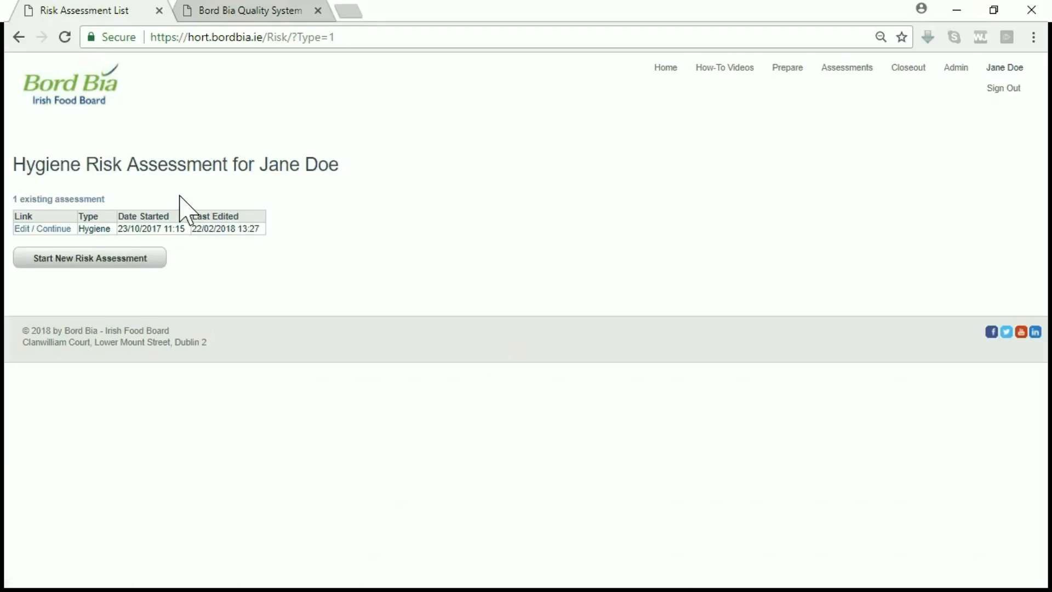
pyautogui.click(50, 229)
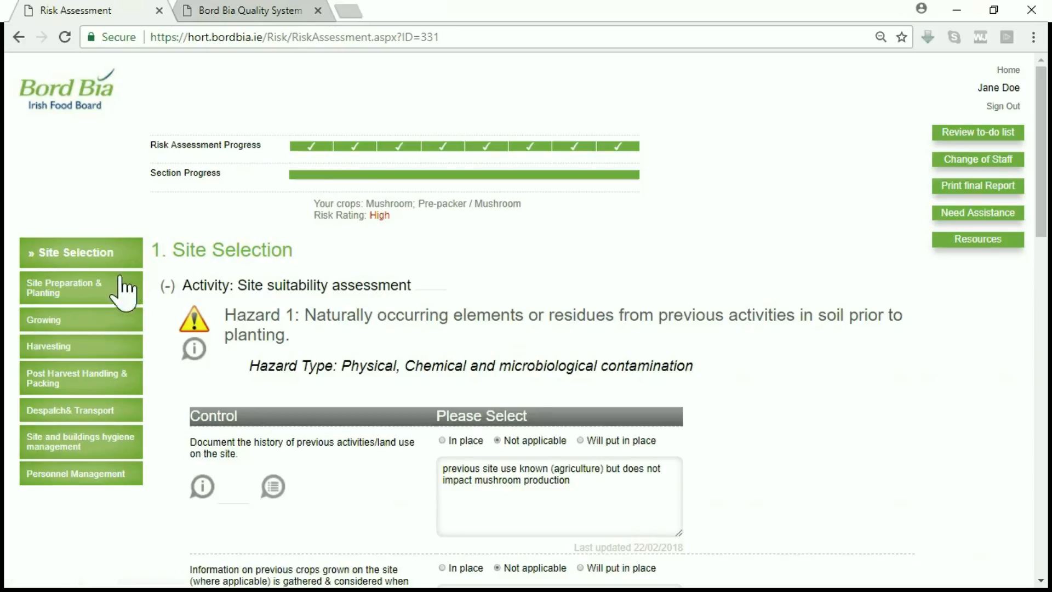
# - Review how the Site suitability assessment activity collapses and expands to show its hazard and controls under Site Selection
pyautogui.click(169, 286)
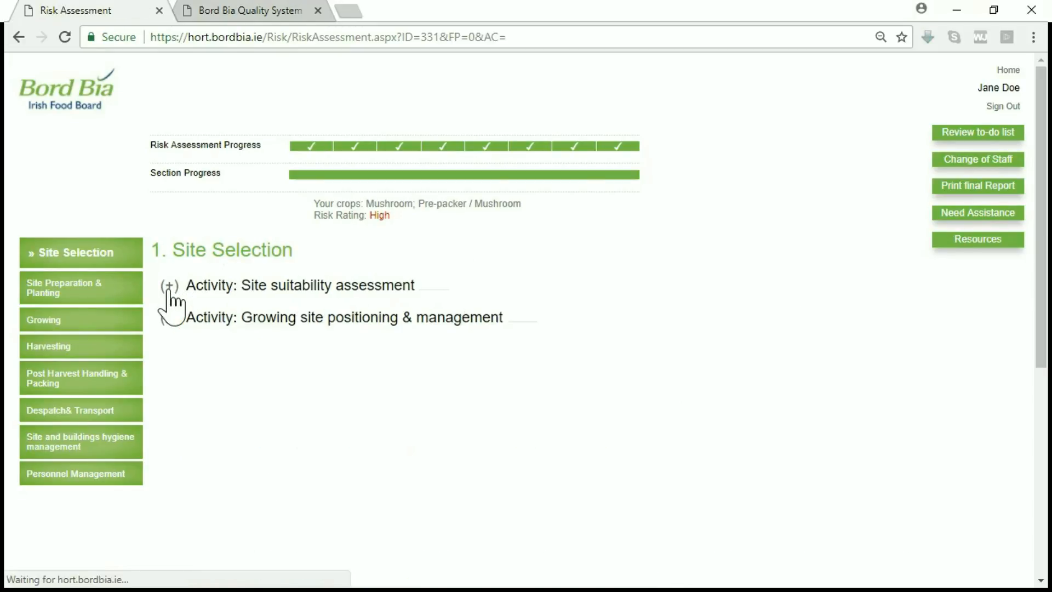
pyautogui.click(169, 286)
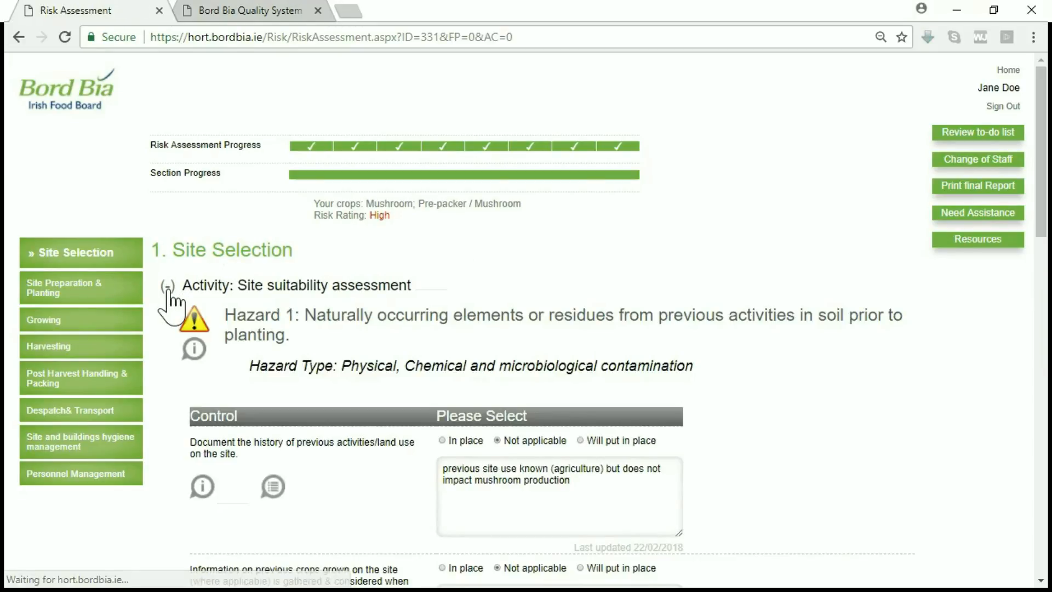
pyautogui.scroll(-3, 378, 343)
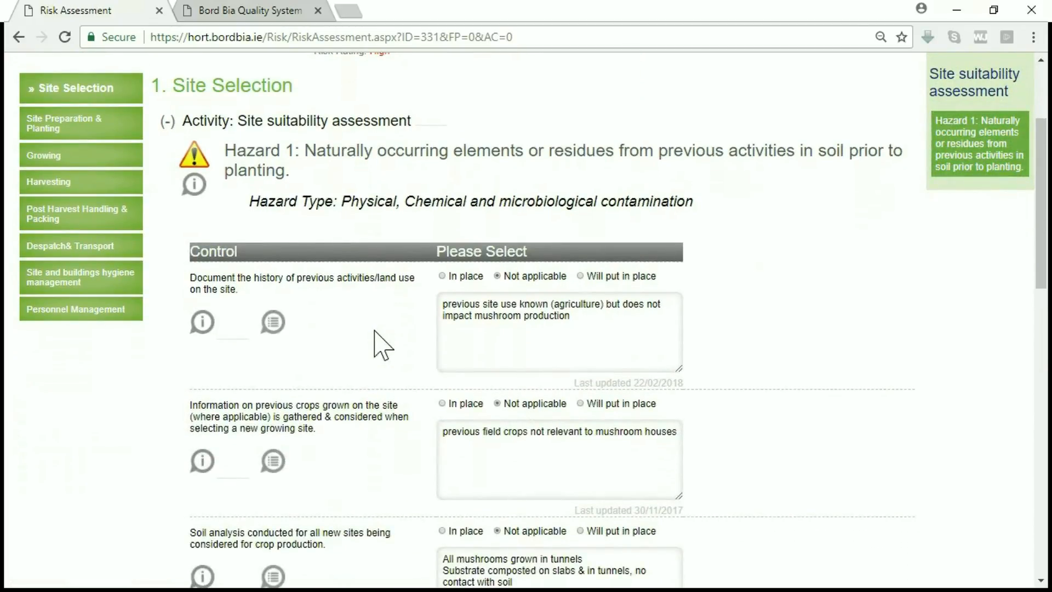
pyautogui.scroll(-1, 382, 345)
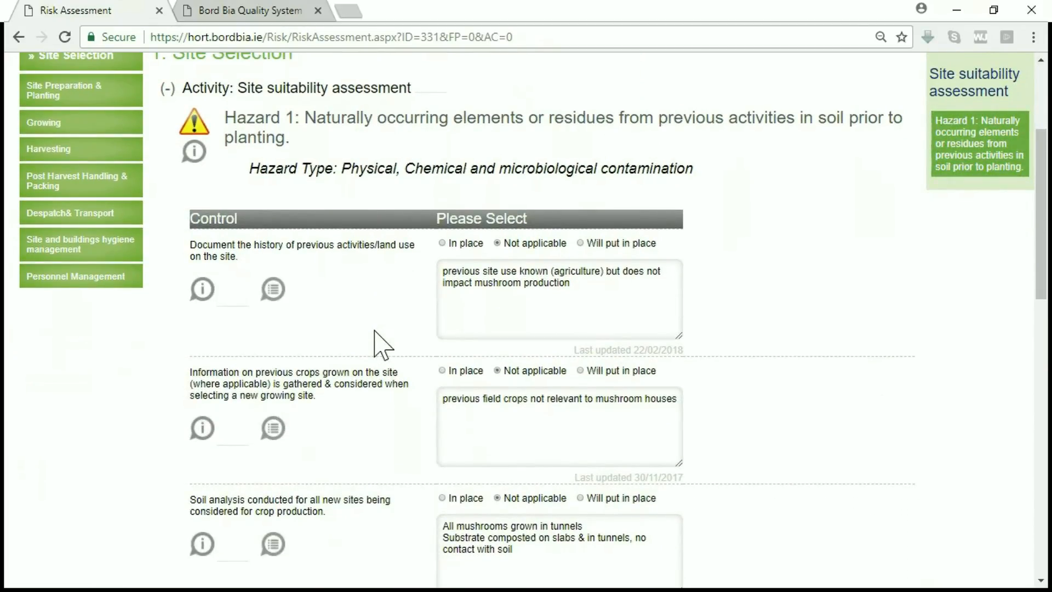
pyautogui.scroll(2, 382, 345)
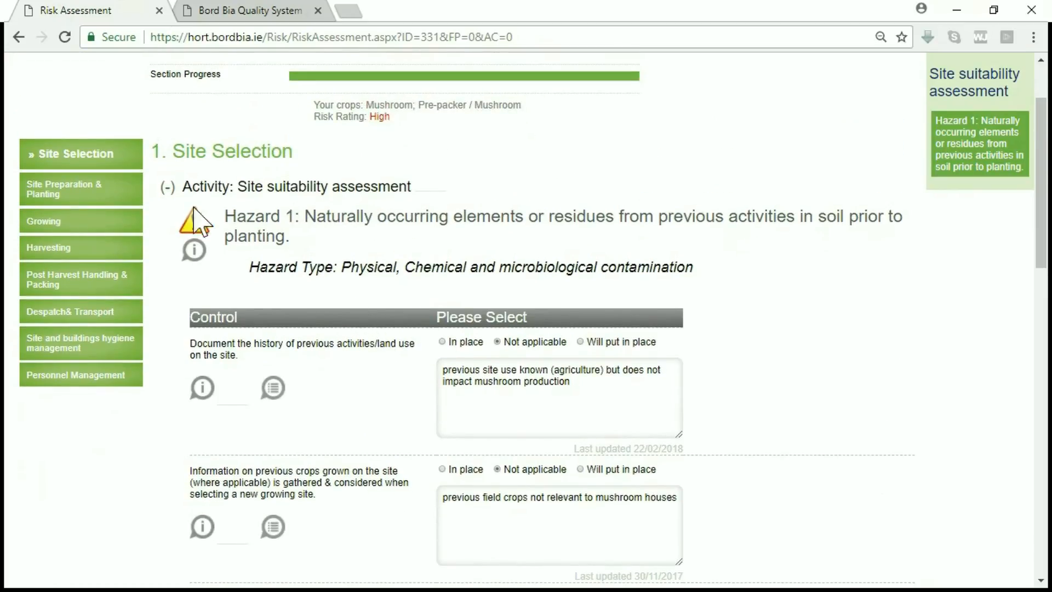
pyautogui.click(166, 187)
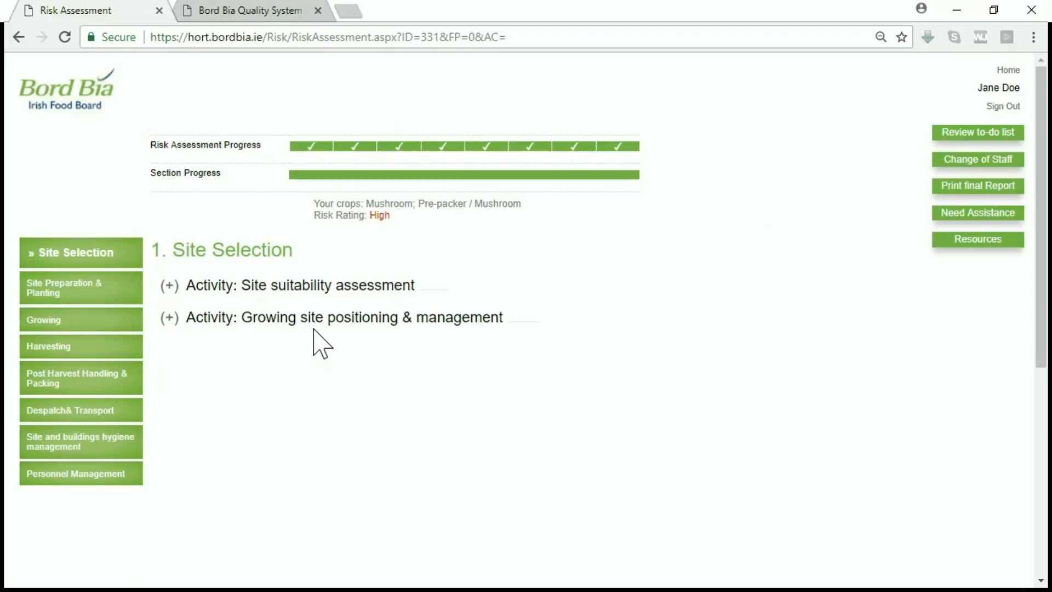
pyautogui.click(170, 292)
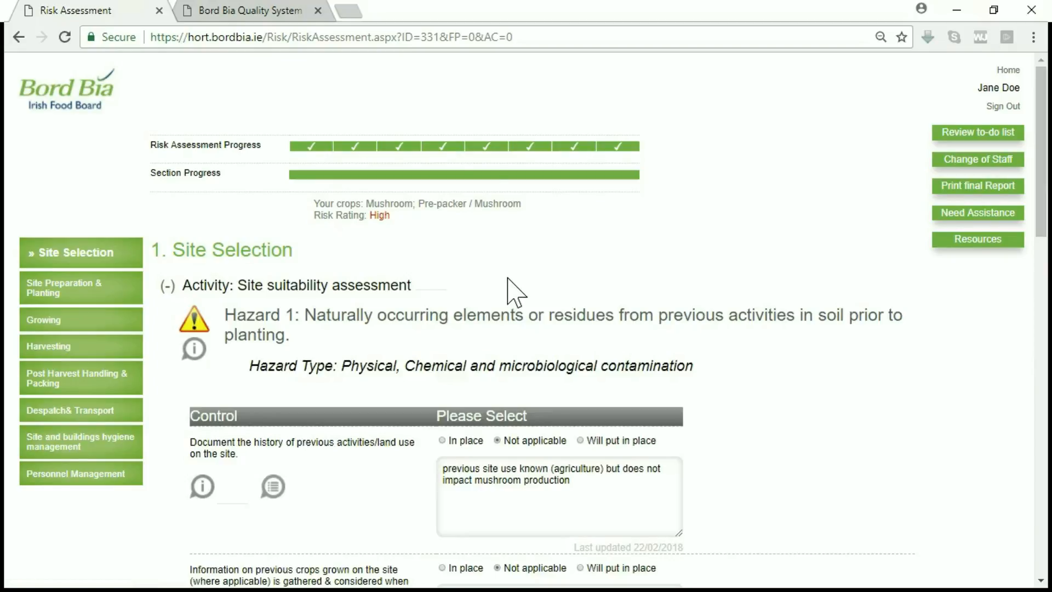
# - Switch to the Growing section, collapse its first activity and expand the Mechanical planting/filling activity
pyautogui.scroll(-1, 514, 292)
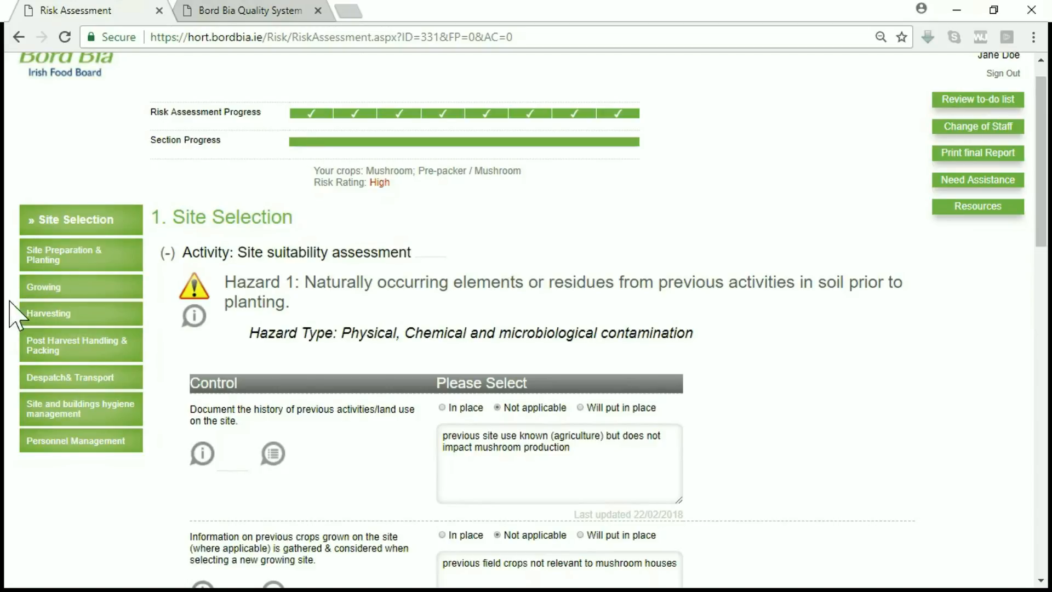
pyautogui.click(31, 288)
pyautogui.click(167, 288)
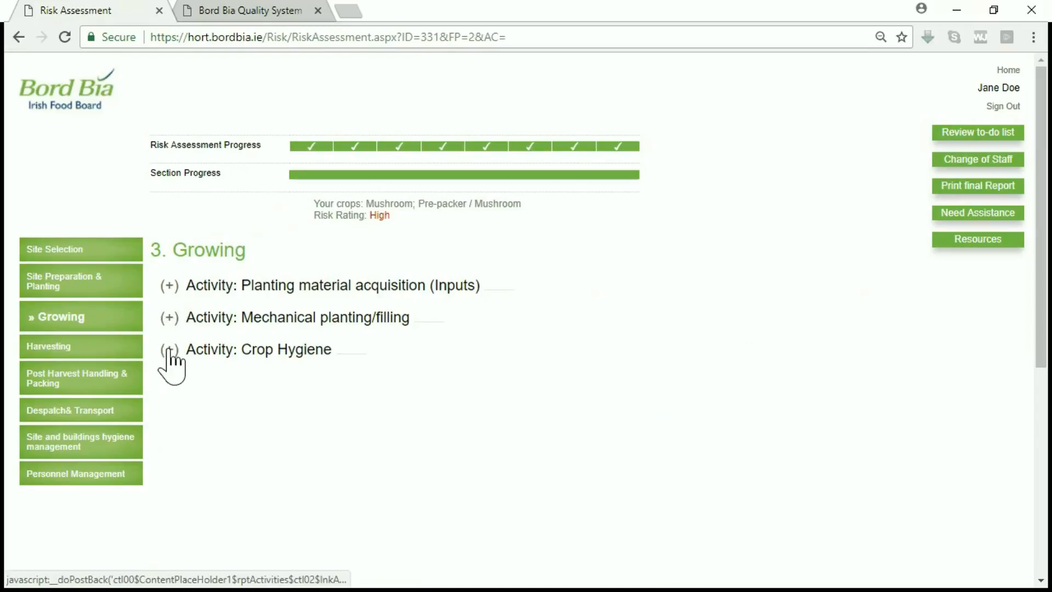
pyautogui.click(170, 319)
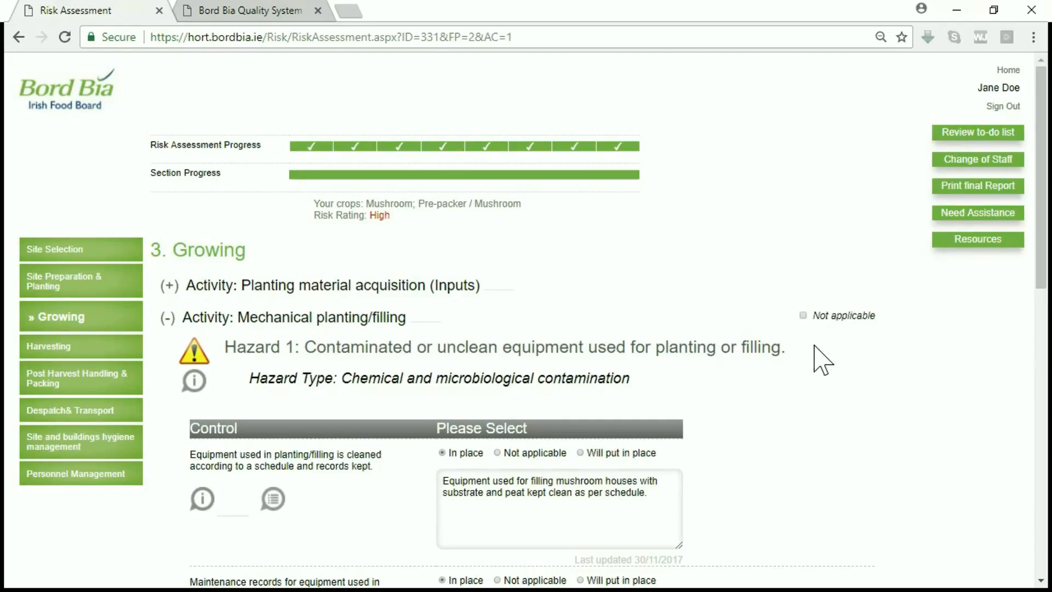
# - Try marking the Mechanical planting/filling activity as not applicable and open its explanation field
pyautogui.click(803, 316)
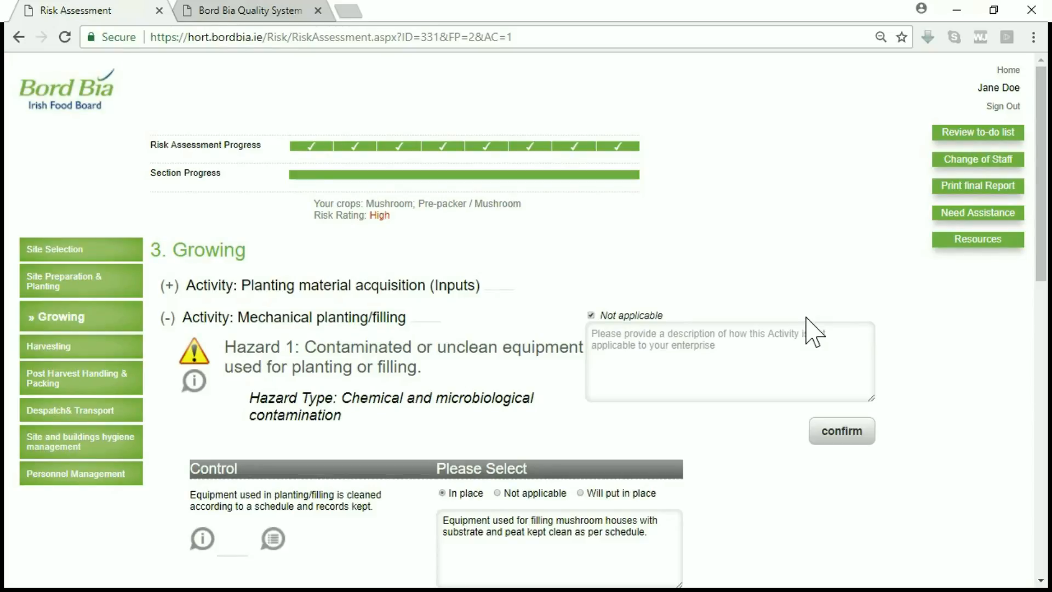
pyautogui.click(709, 363)
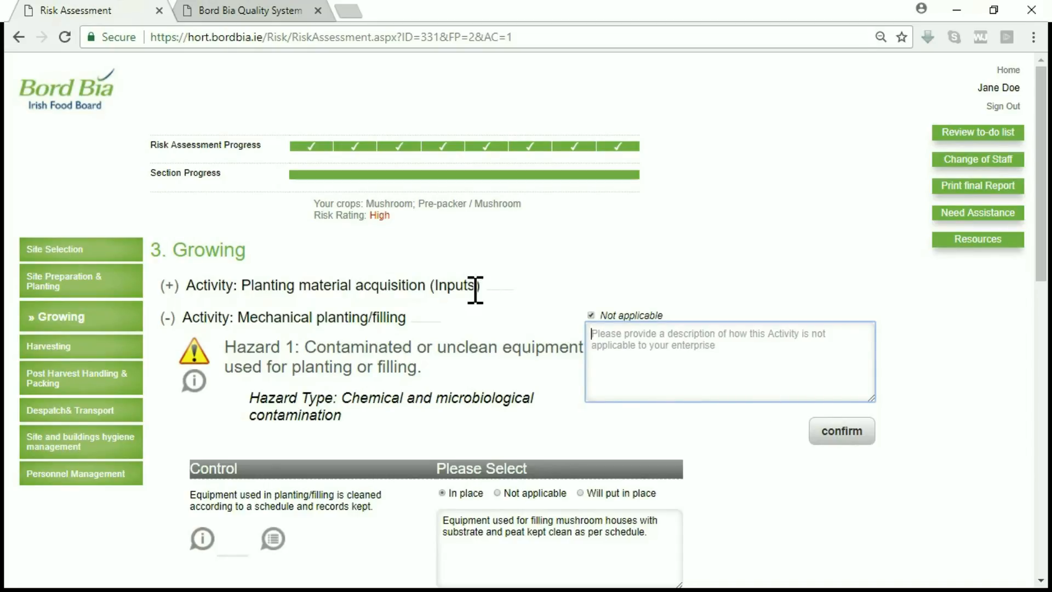
# - Return to the Site Selection section, collapse Site suitability assessment and expand the Growing site positioning & management activity
pyautogui.click(31, 256)
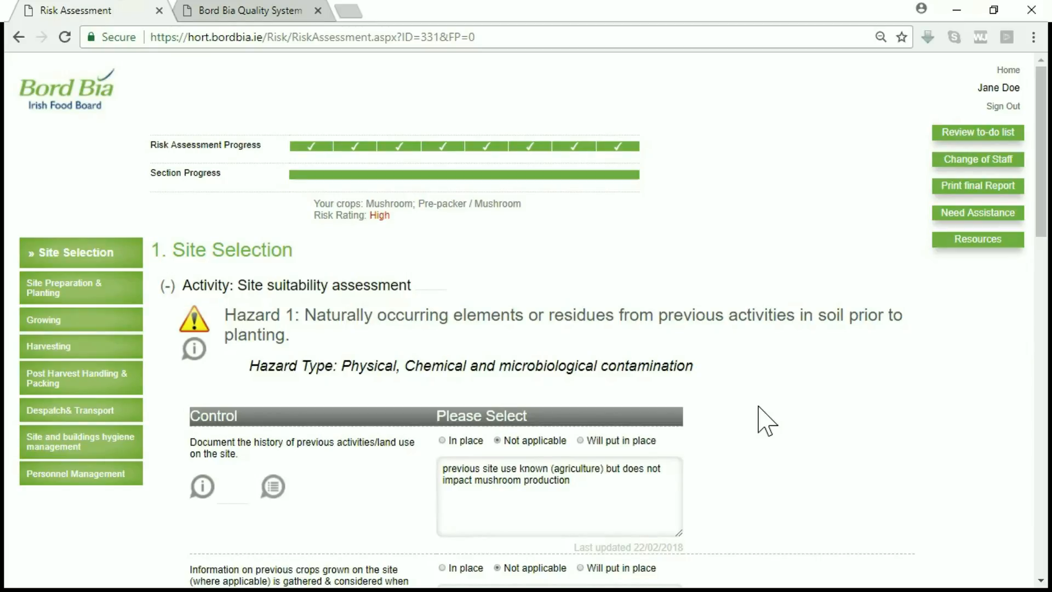
pyautogui.click(167, 287)
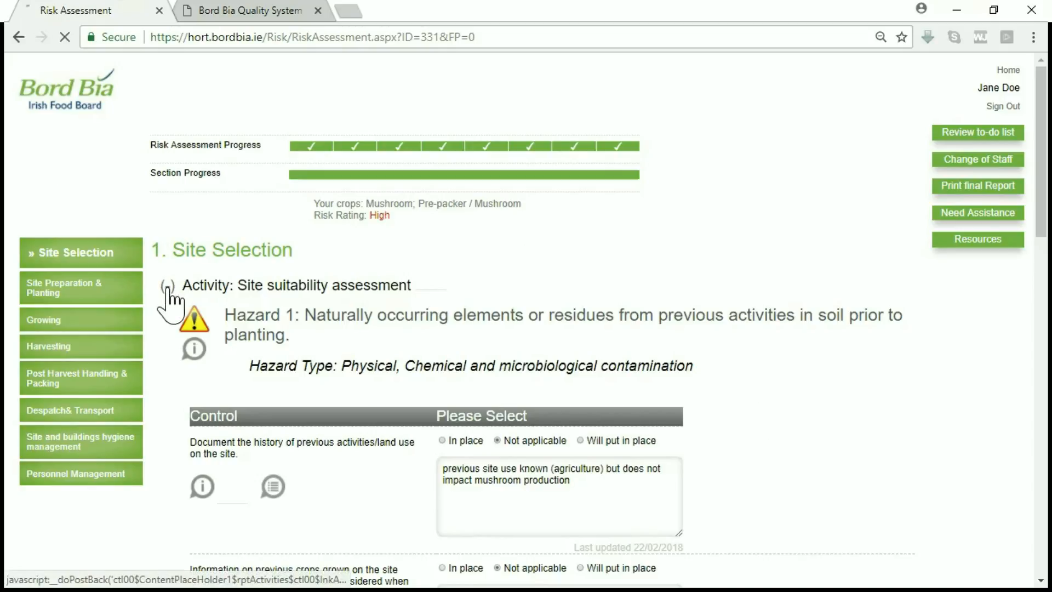
pyautogui.click(170, 321)
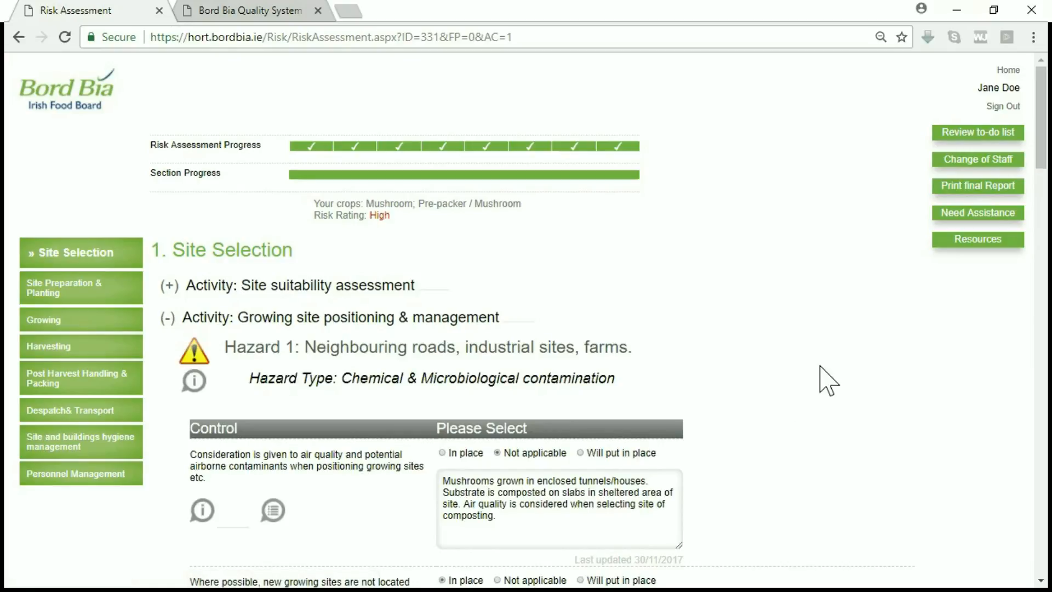
# - Examine both hazards of Growing site positioning & management, including their controls, responses and new control measure area
pyautogui.scroll(-4, 827, 381)
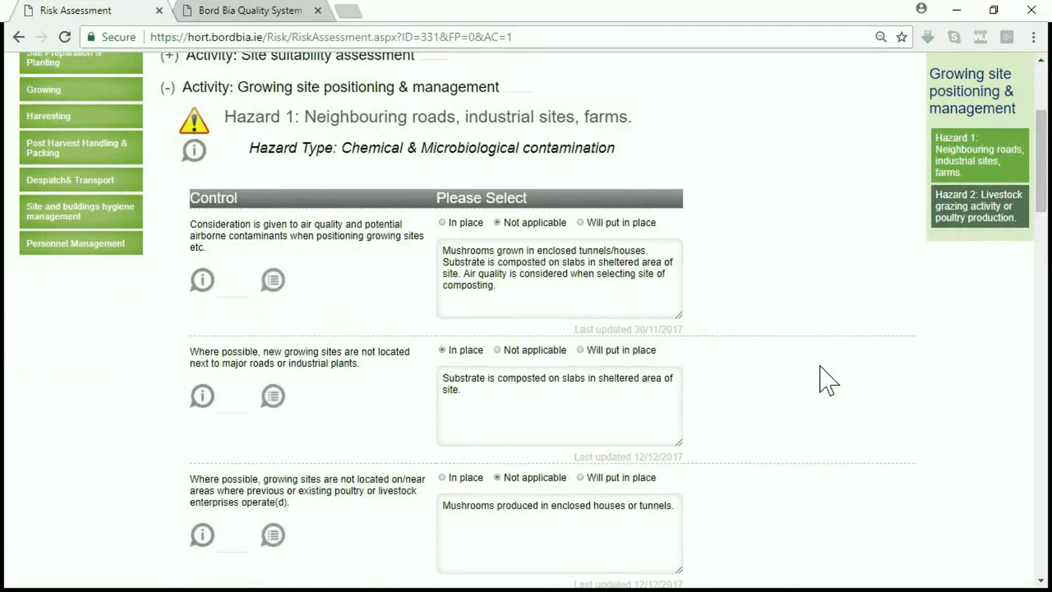
pyautogui.scroll(-9, 827, 381)
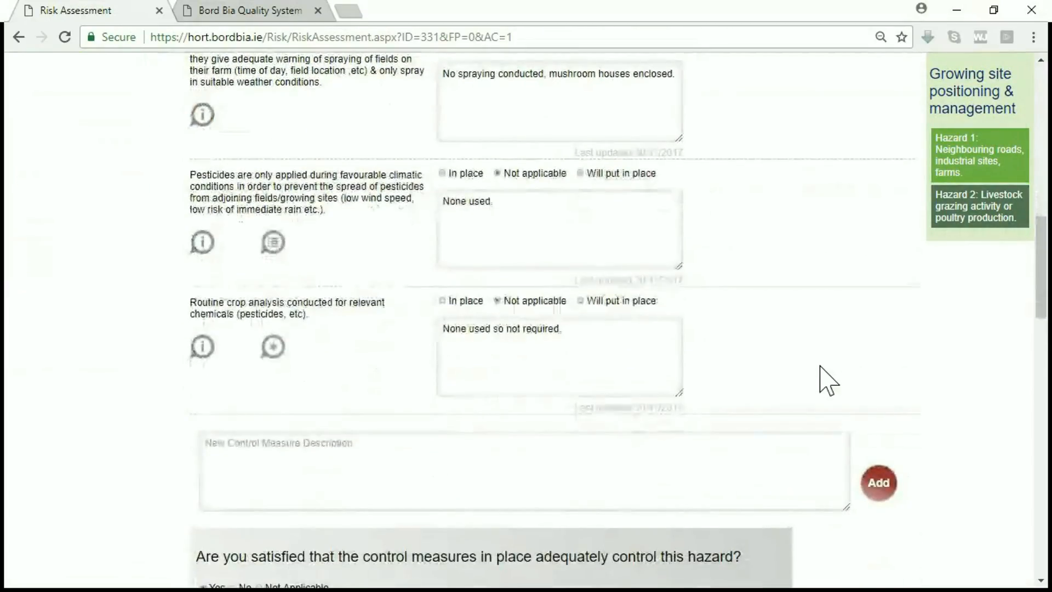
pyautogui.scroll(-8, 828, 381)
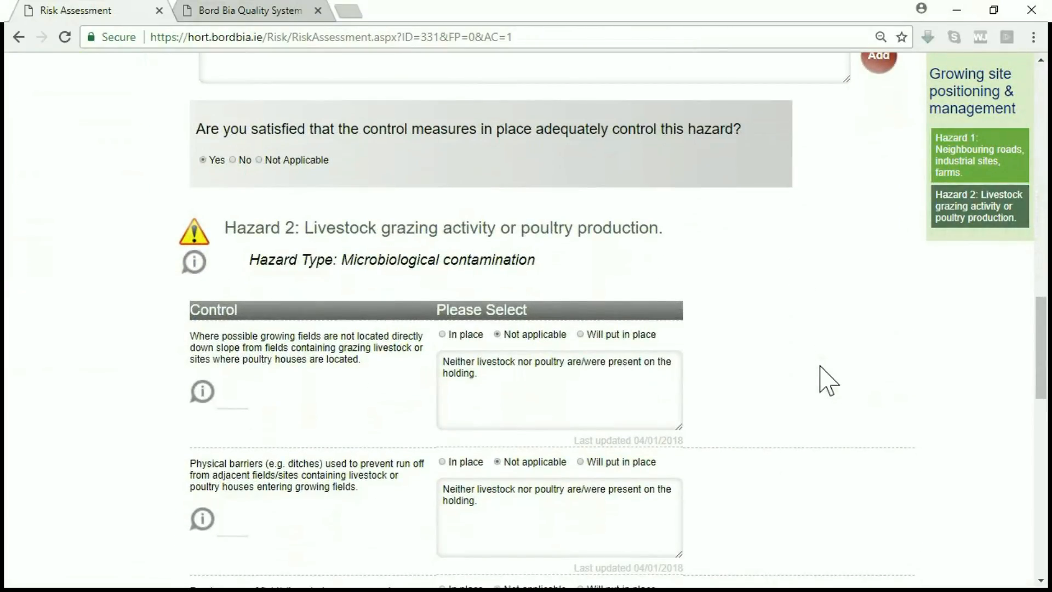
pyautogui.scroll(-2, 828, 380)
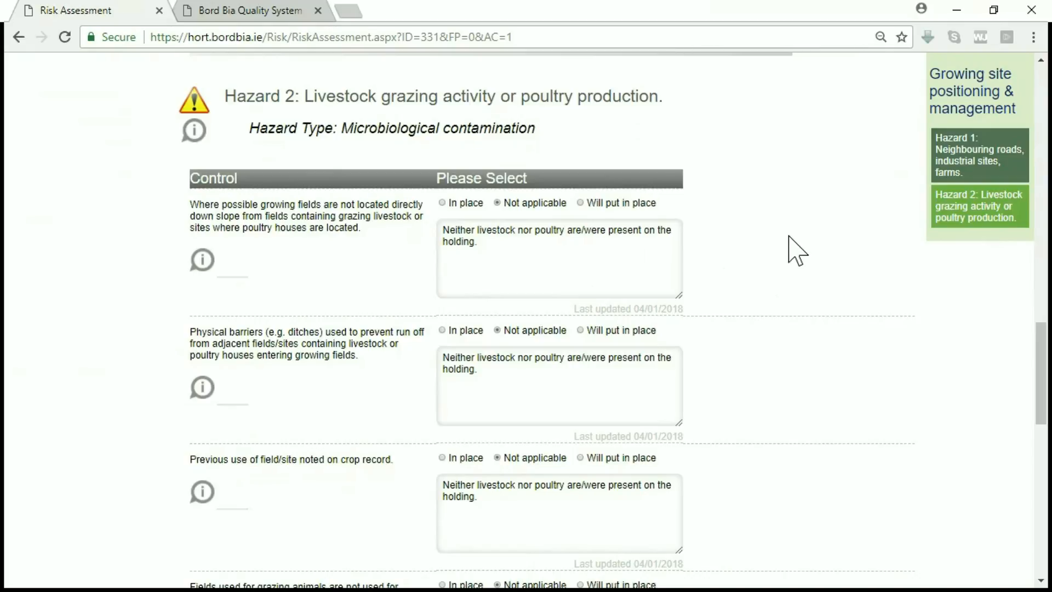
pyautogui.scroll(-2, 794, 249)
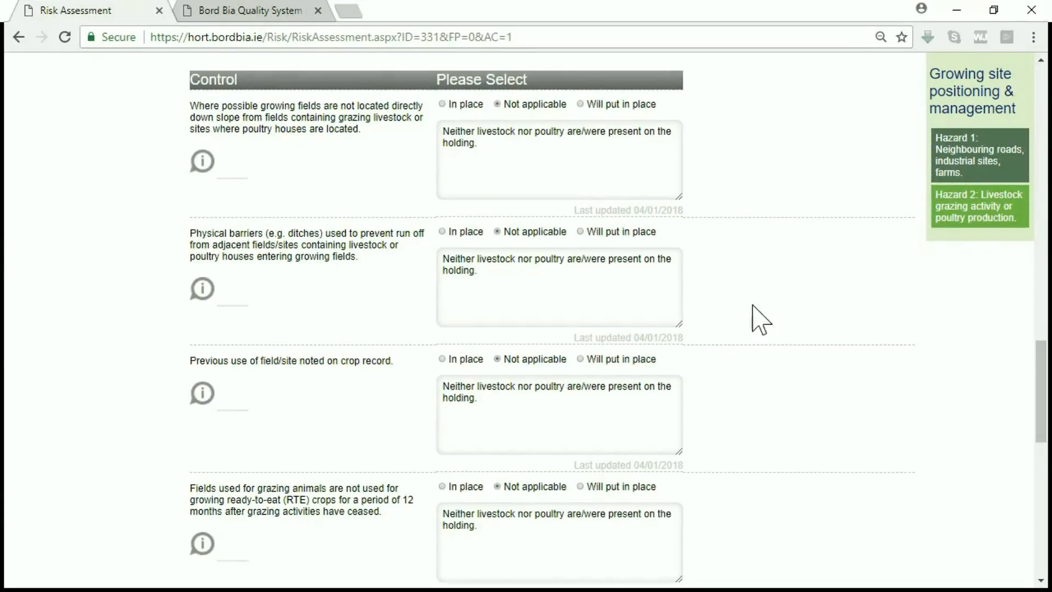
pyautogui.scroll(4, 783, 337)
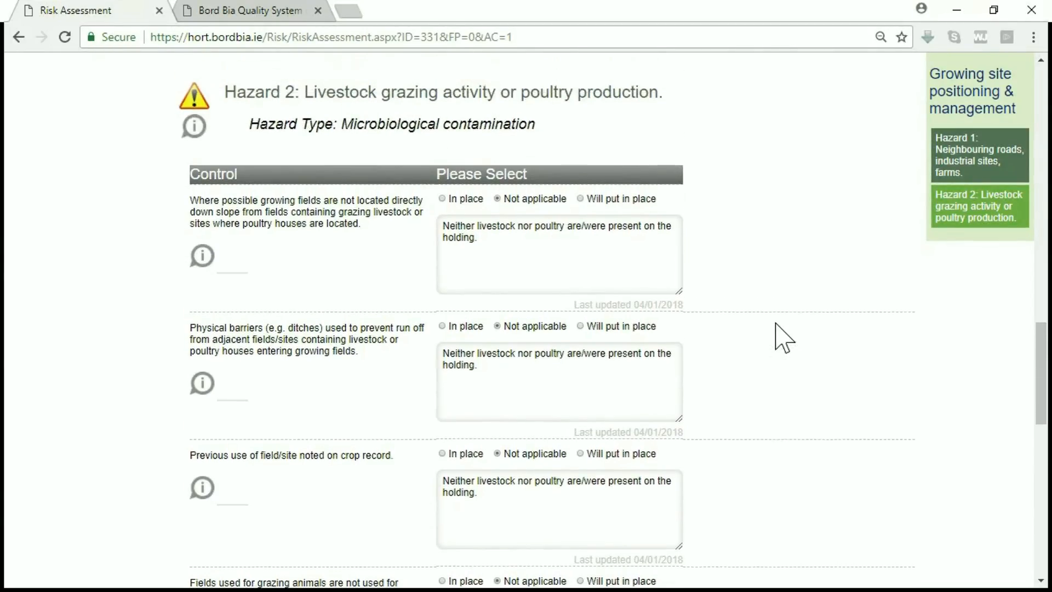
pyautogui.scroll(6, 784, 337)
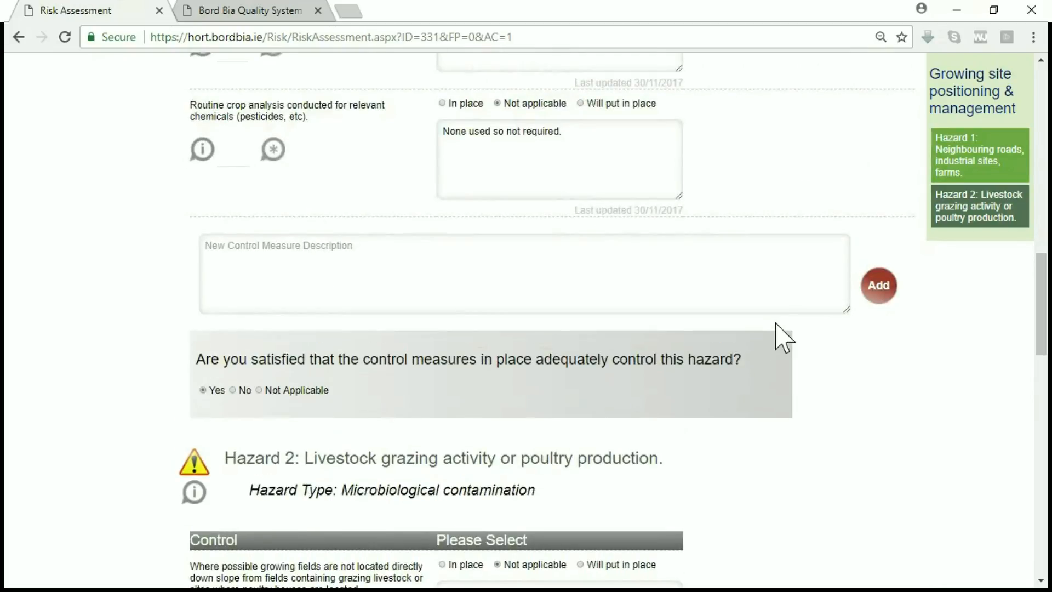
pyautogui.scroll(12, 784, 337)
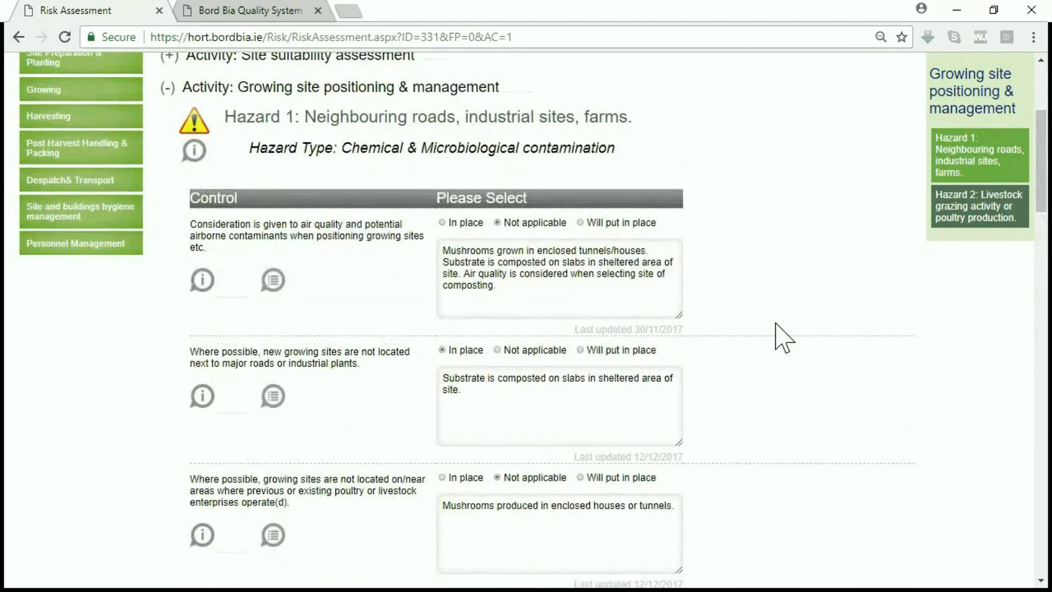
pyautogui.scroll(2, 784, 337)
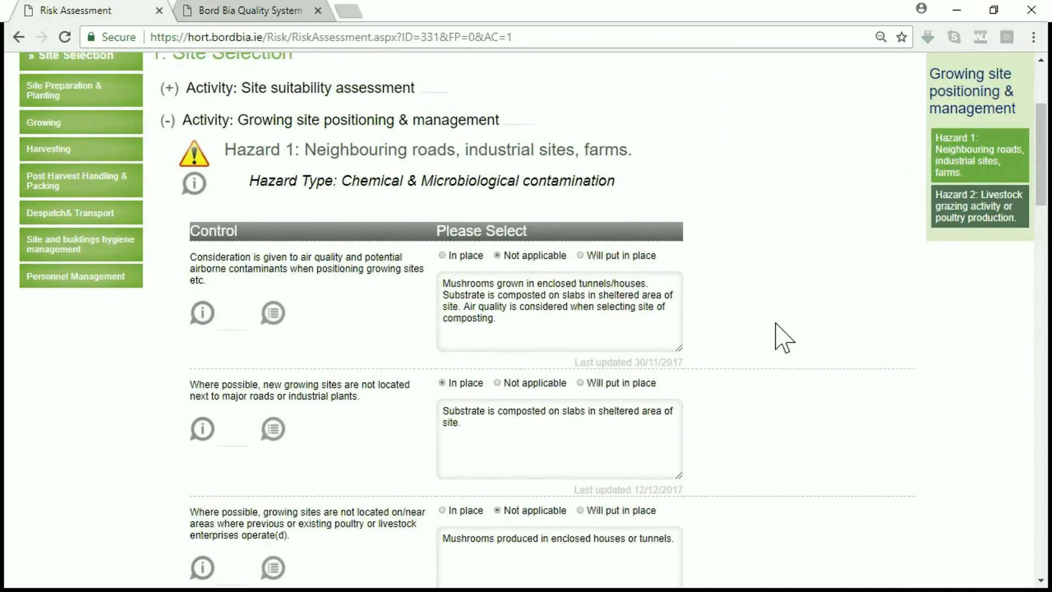
pyautogui.scroll(1, 784, 337)
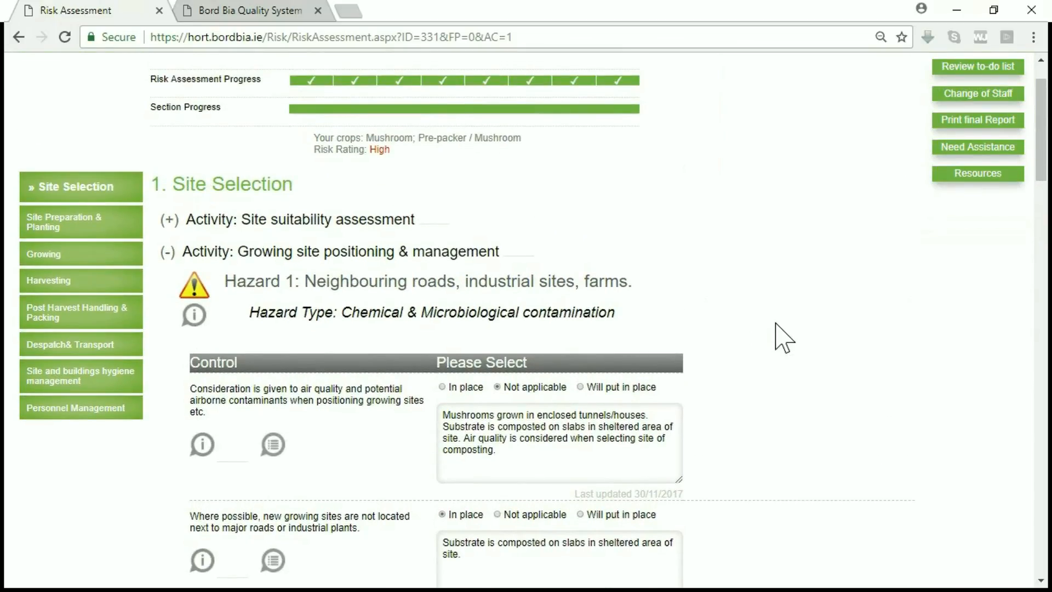
pyautogui.scroll(-1, 783, 337)
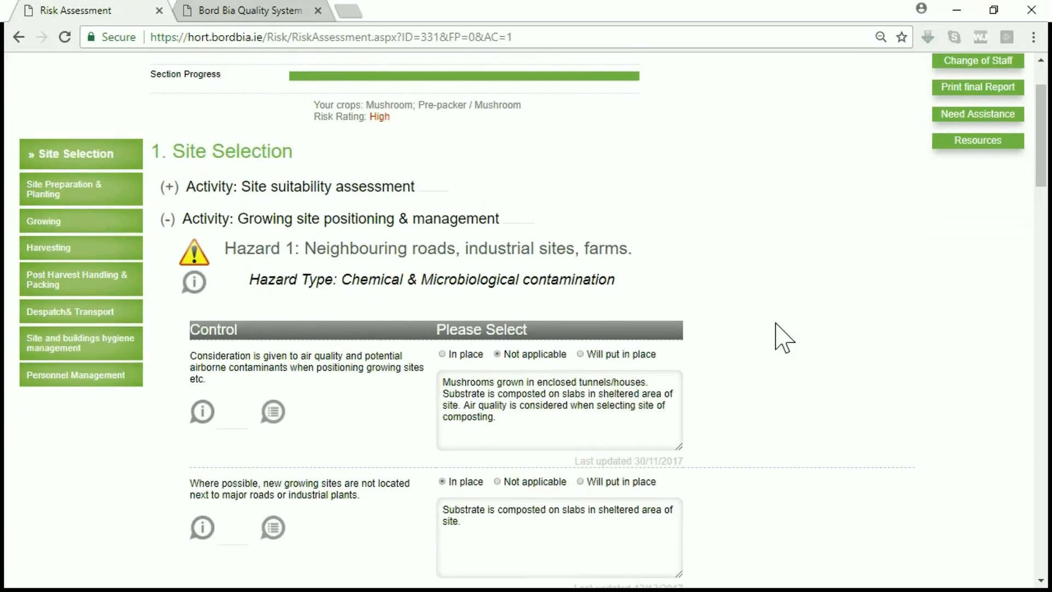
pyautogui.scroll(-1, 784, 337)
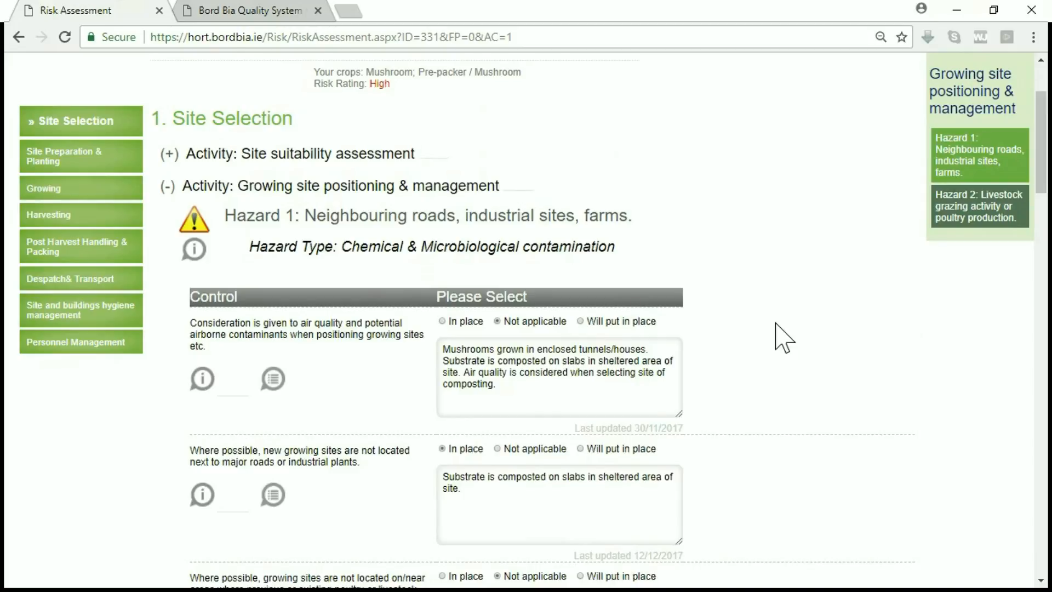
pyautogui.scroll(-1, 784, 337)
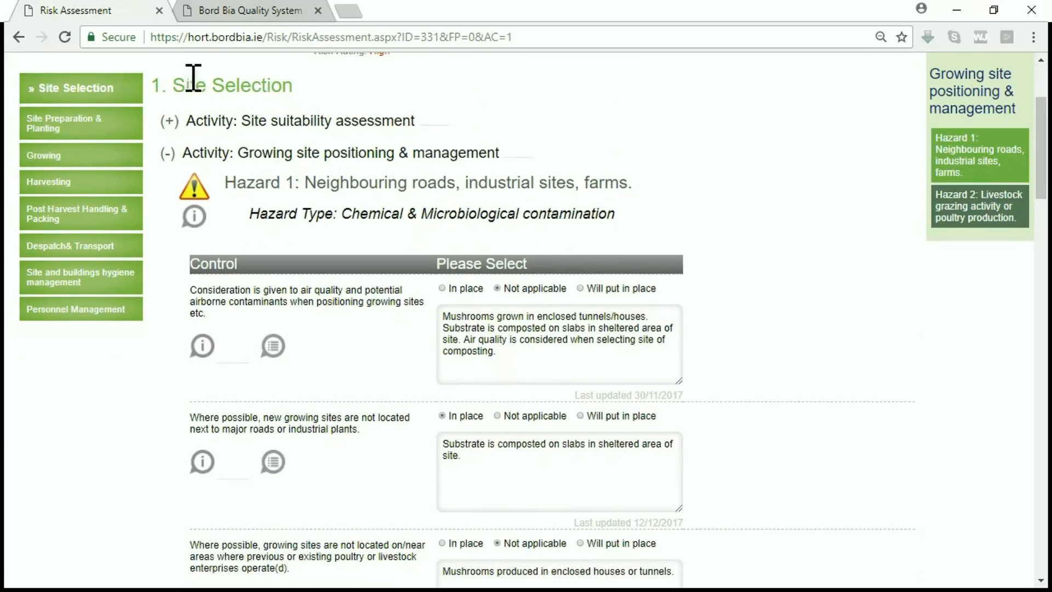
# - Reopen the Site suitability assessment activity and review the responses and descriptions of its first controls
pyautogui.click(168, 125)
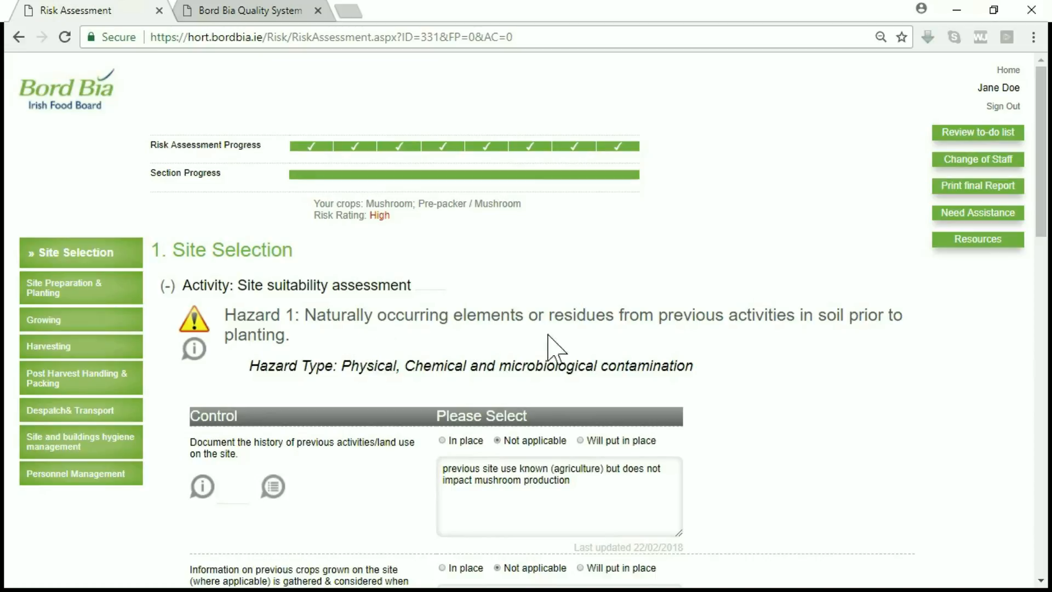
pyautogui.scroll(-3, 793, 464)
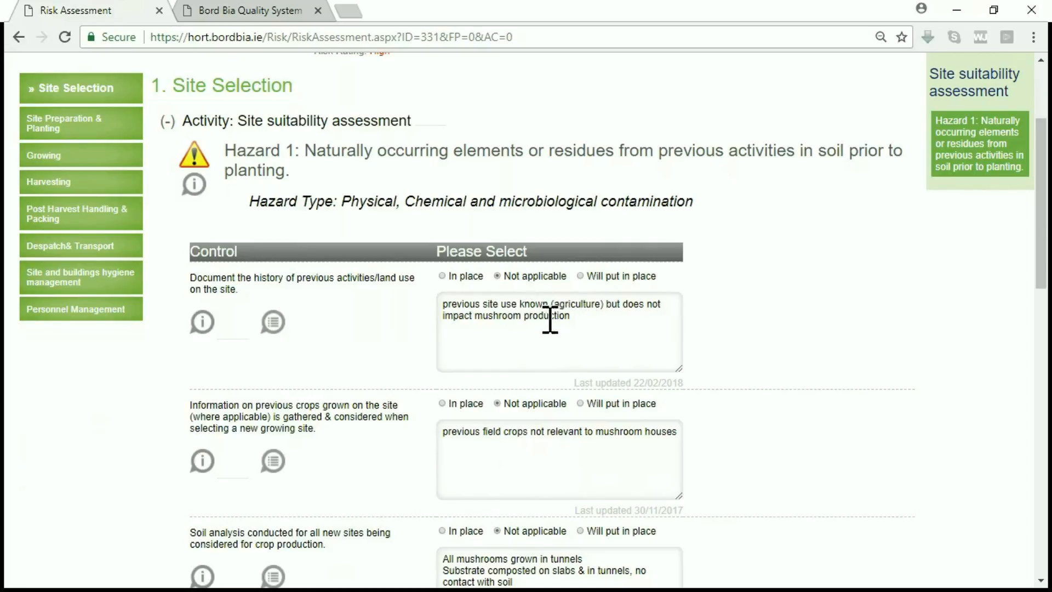
pyautogui.click(577, 330)
pyautogui.click(798, 402)
pyautogui.scroll(-3, 797, 401)
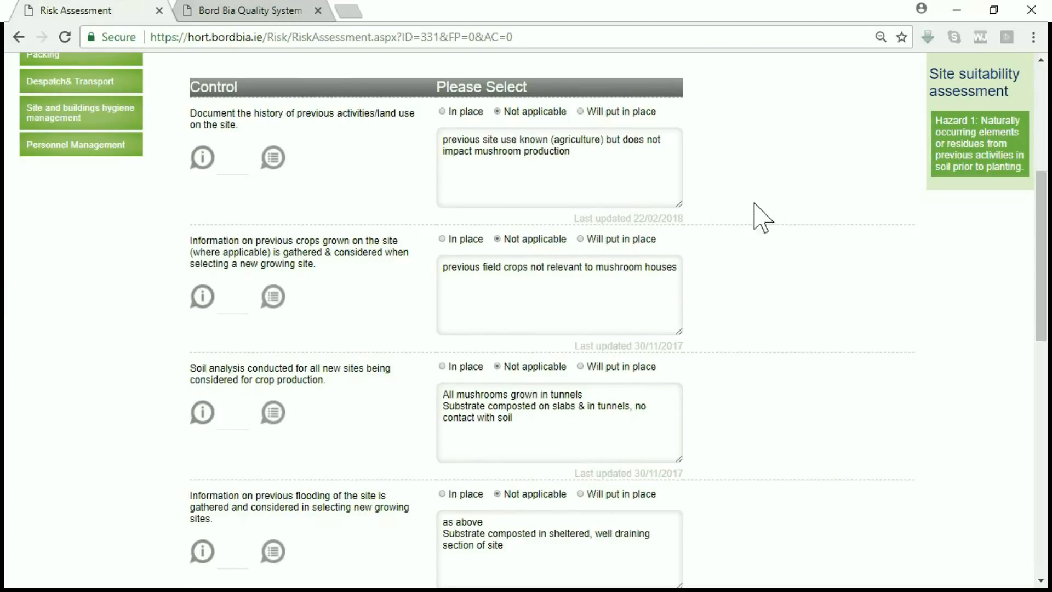
# - Try Will put in place for the control on previous crops grown on the site, and set it to In place
pyautogui.click(580, 239)
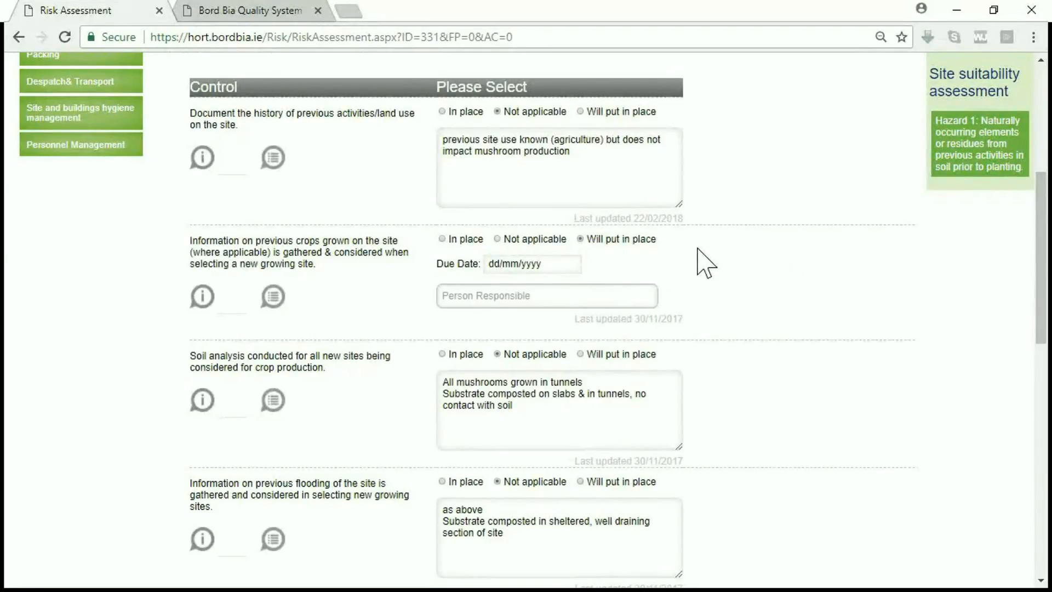
pyautogui.scroll(6, 706, 263)
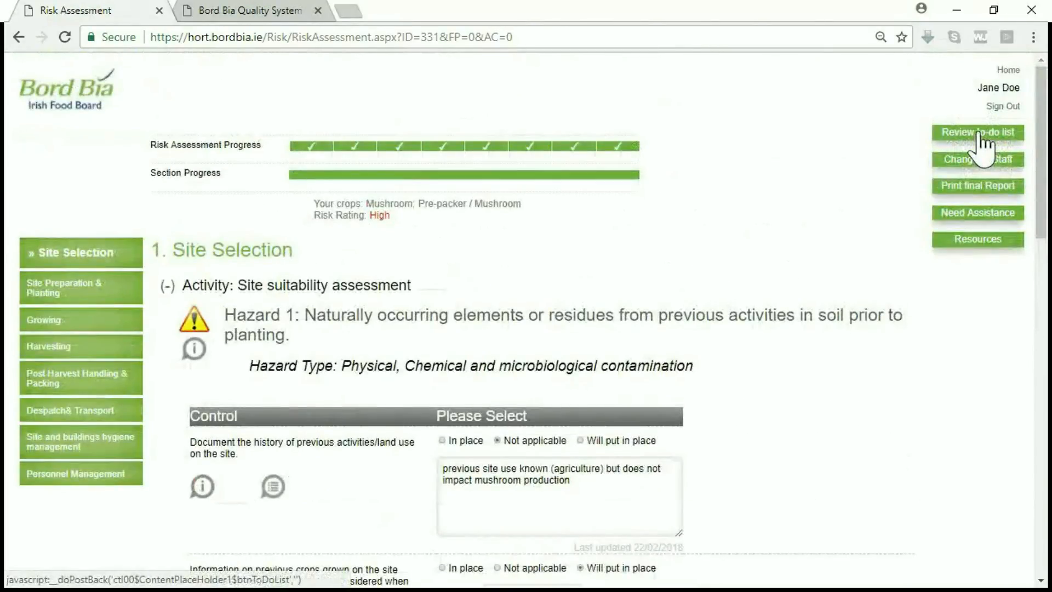
pyautogui.scroll(-3, 753, 545)
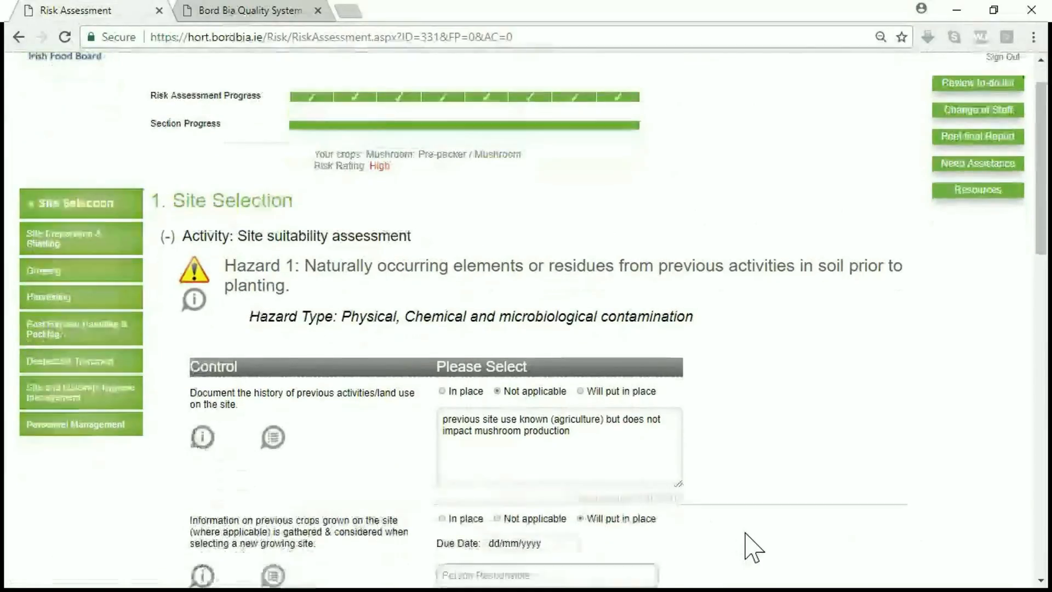
pyautogui.scroll(-2, 754, 545)
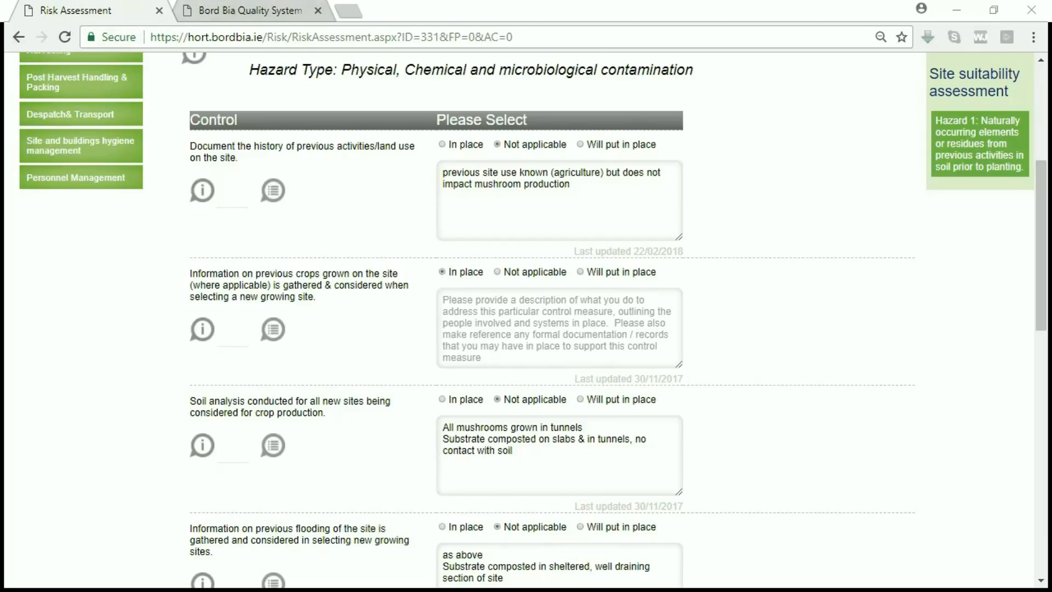
# - Try entering "New control measure detail" as a new control measure description for the Site suitability assessment hazard
pyautogui.moveTo(276, 201)
pyautogui.scroll(-5, 758, 383)
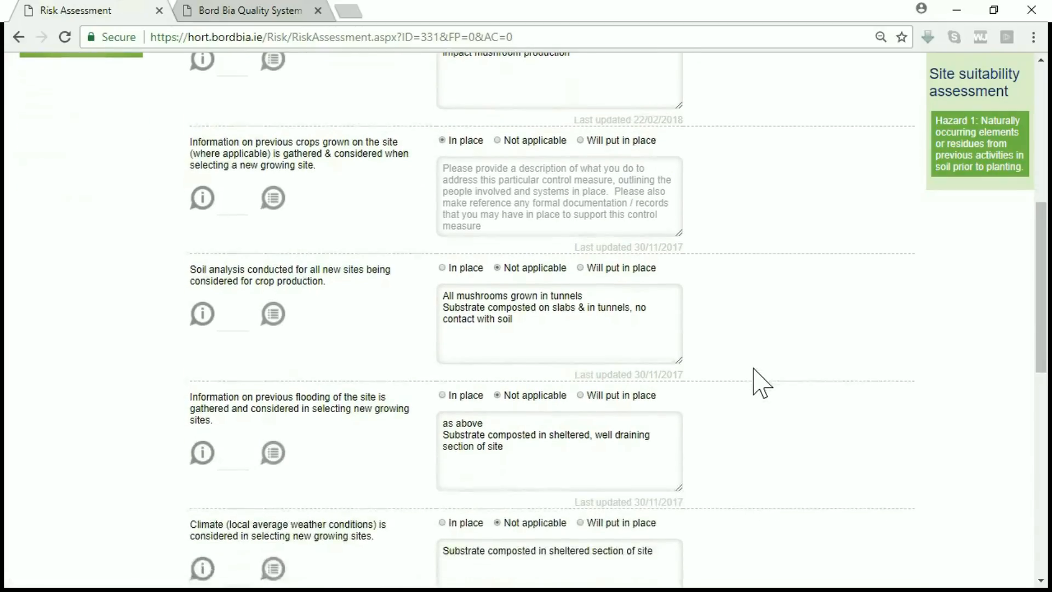
pyautogui.scroll(-3, 762, 383)
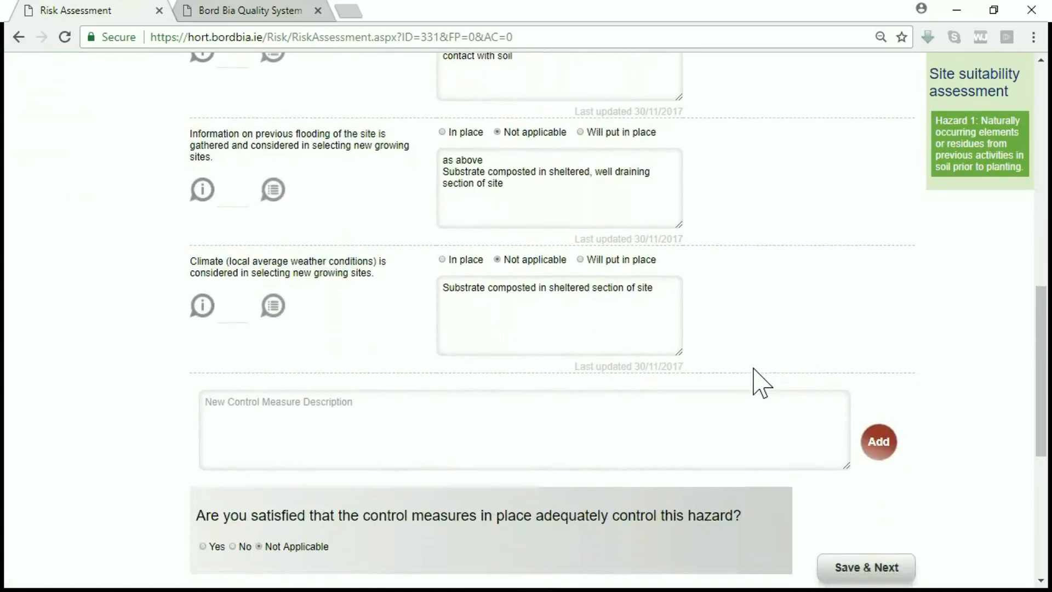
pyautogui.click(502, 405)
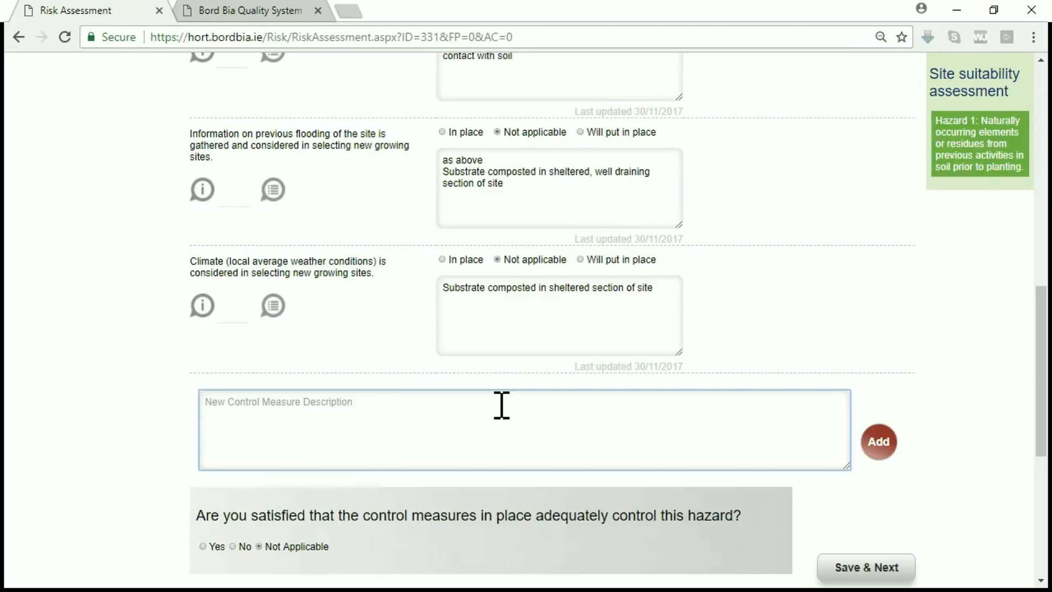
pyautogui.write('New control')
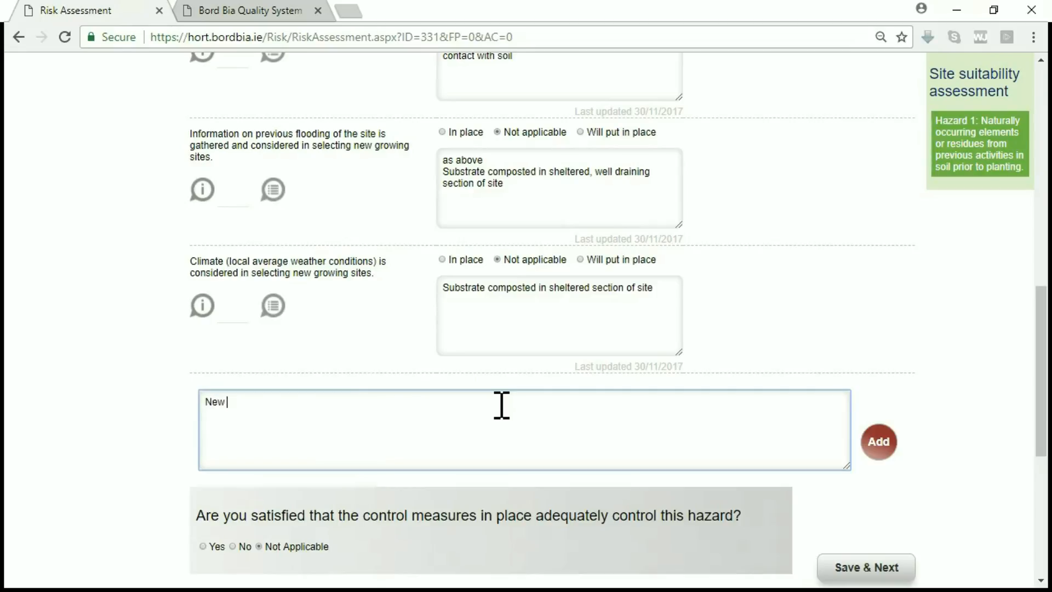
pyautogui.write(' measure detail')
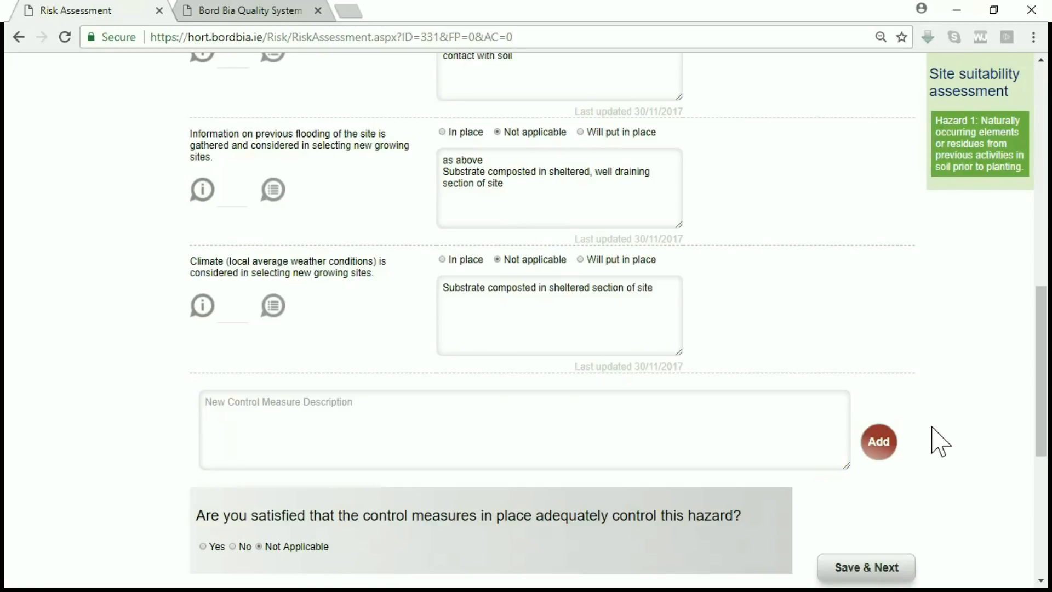
# - Review the Site suitability assessment controls and the question asking whether the measures adequately control the hazard
pyautogui.scroll(-3, 932, 427)
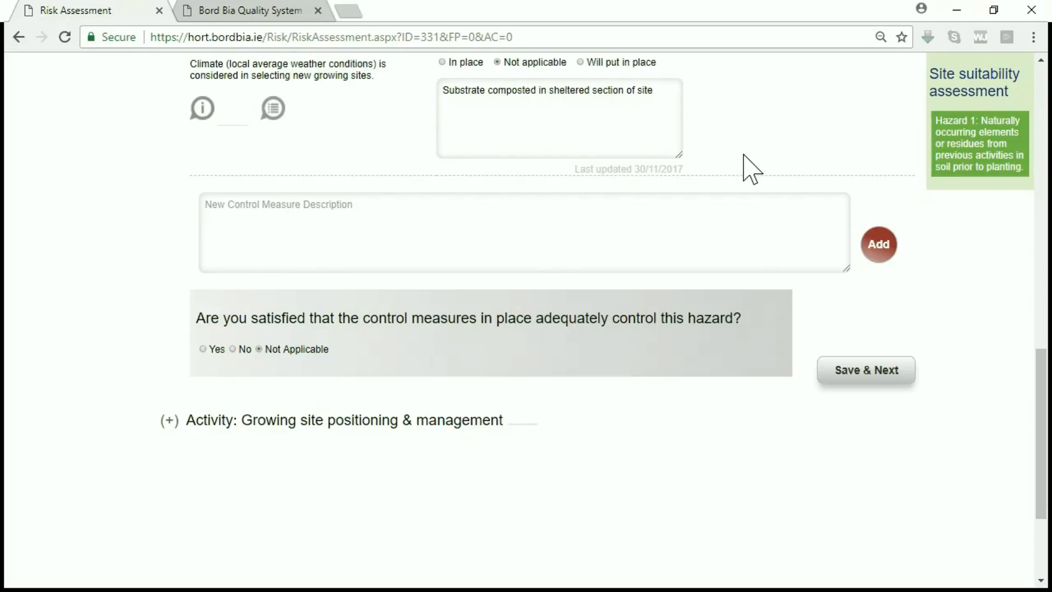
pyautogui.scroll(8, 752, 170)
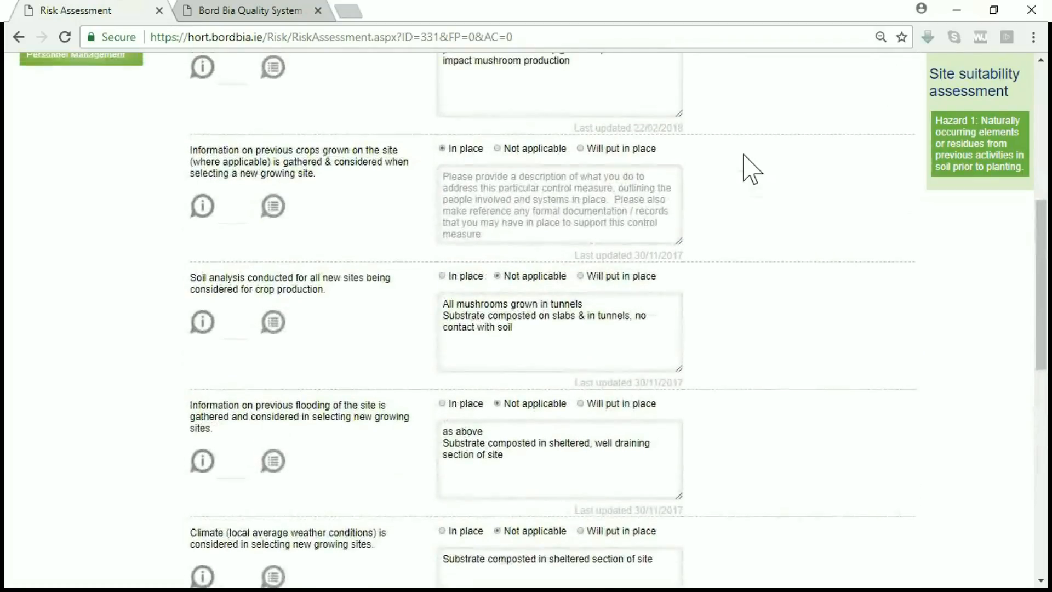
pyautogui.scroll(3, 752, 170)
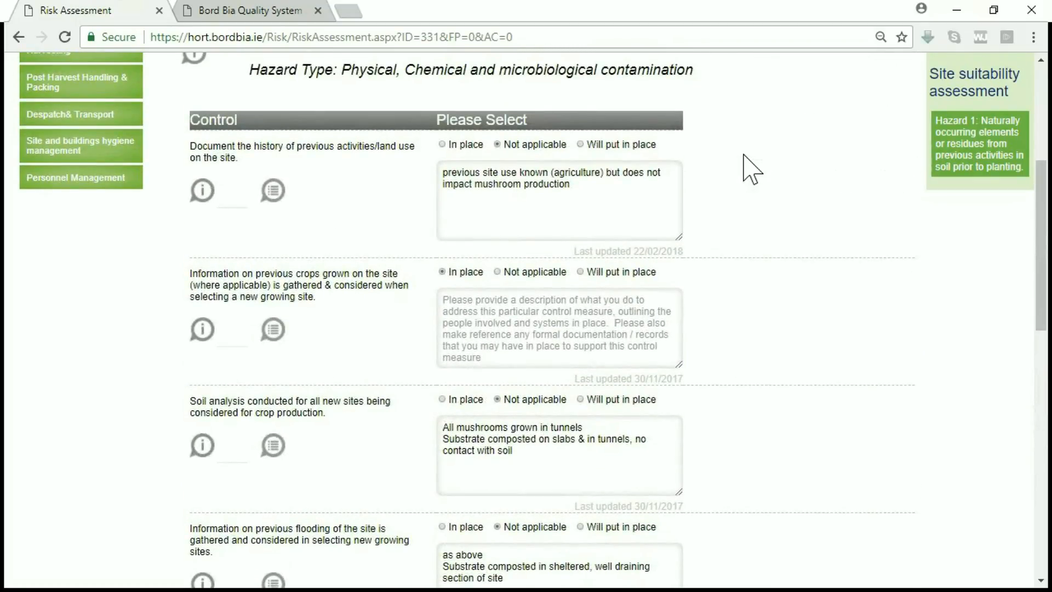
pyautogui.scroll(-10, 752, 169)
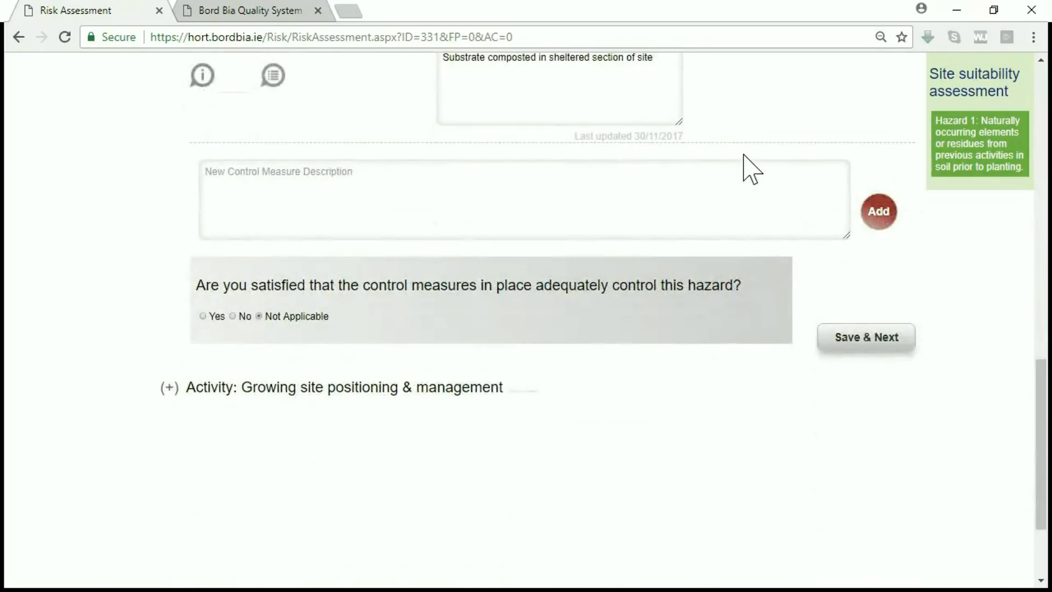
pyautogui.scroll(10, 752, 170)
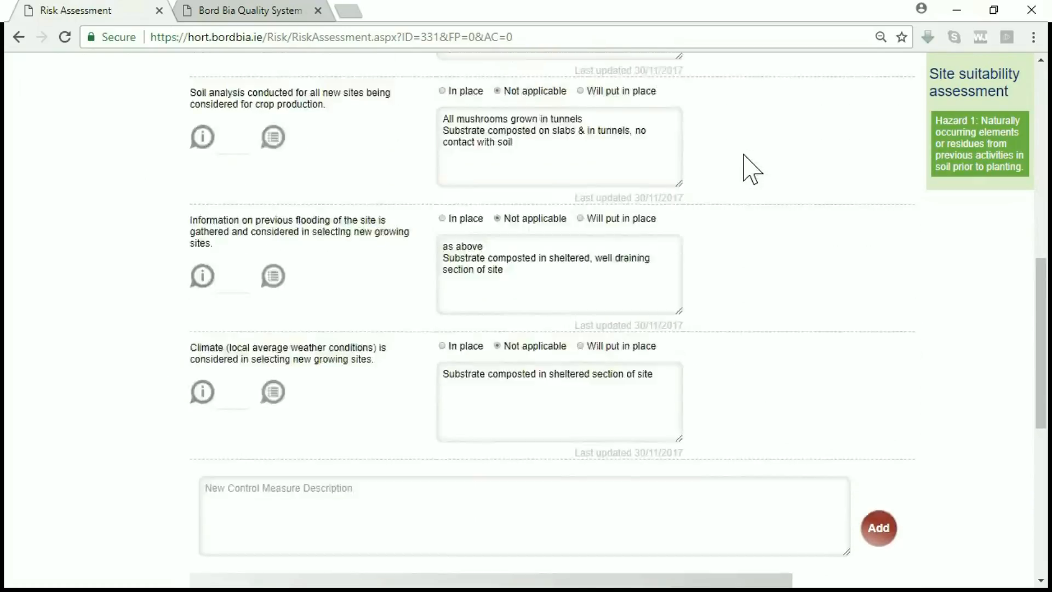
# - Examine the whole Site Selection page, from the progress bars and hazard details through each control's response to the collapsed Growing site positioning & management activity
pyautogui.scroll(-10, 806, 442)
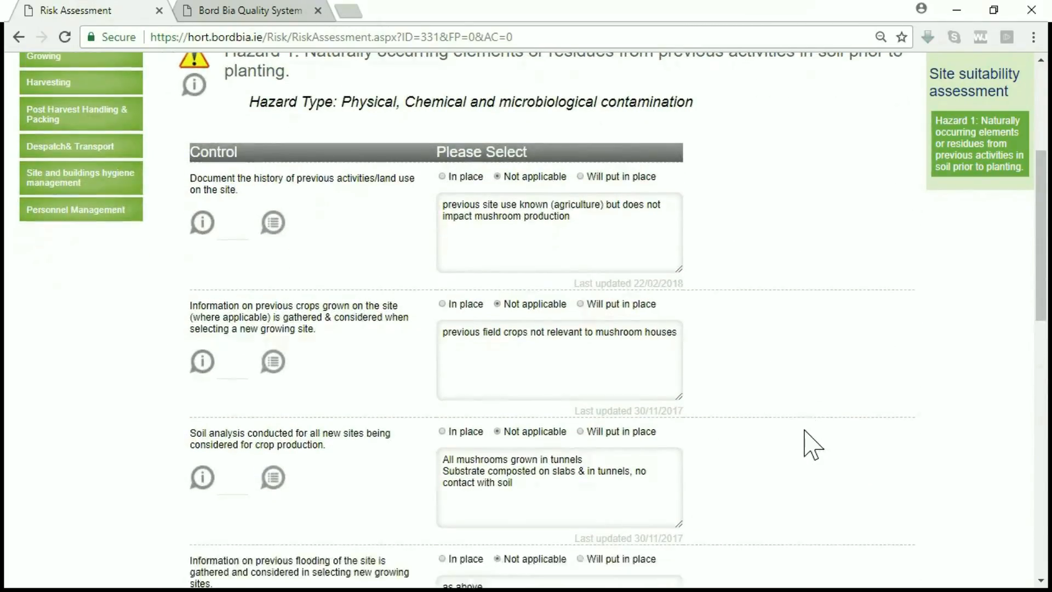
pyautogui.scroll(1, 805, 441)
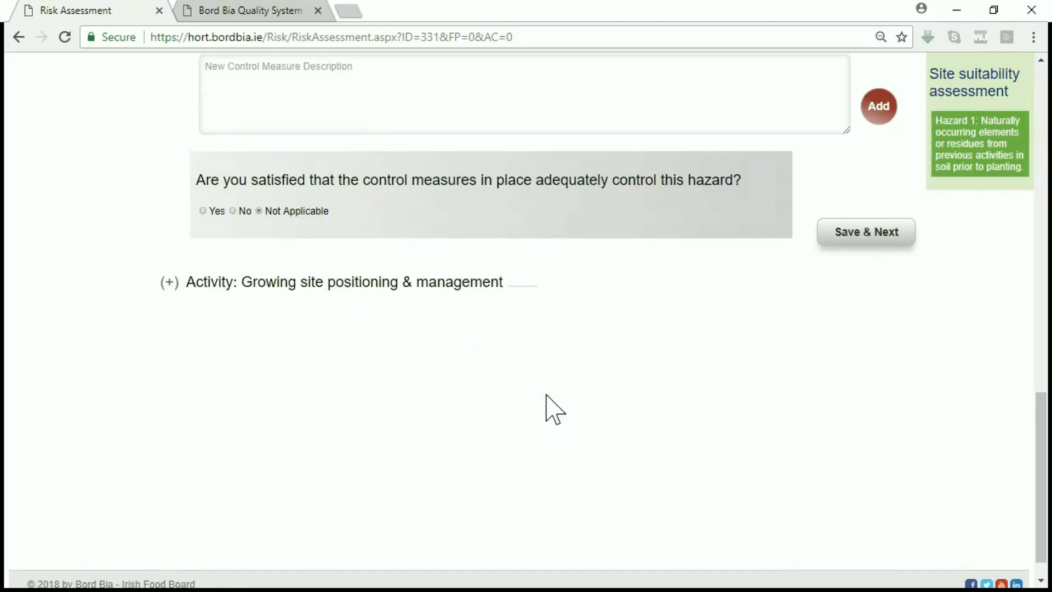
pyautogui.scroll(20, 553, 408)
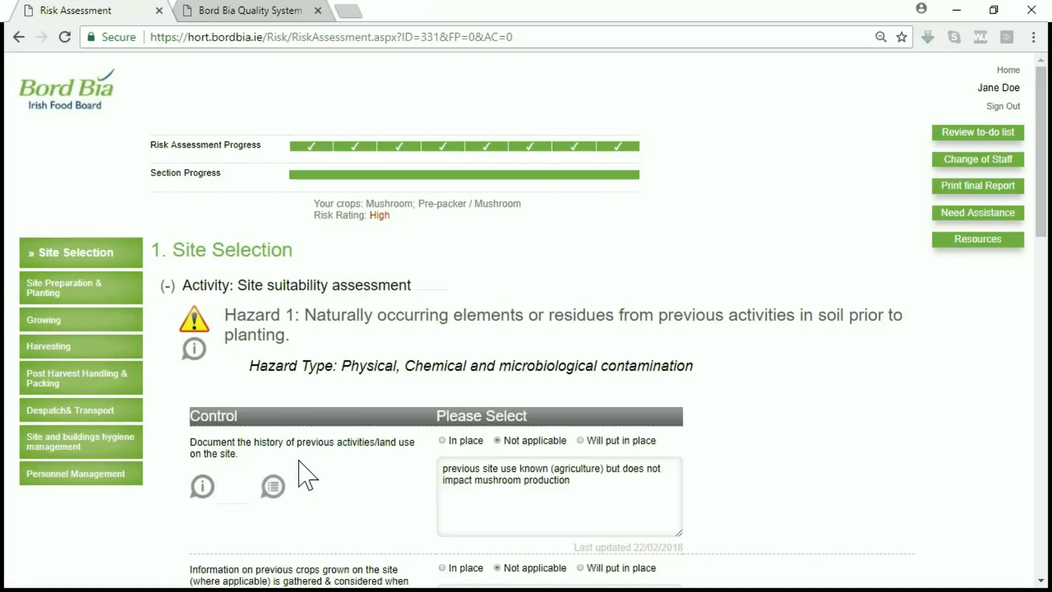
pyautogui.scroll(-3, 820, 502)
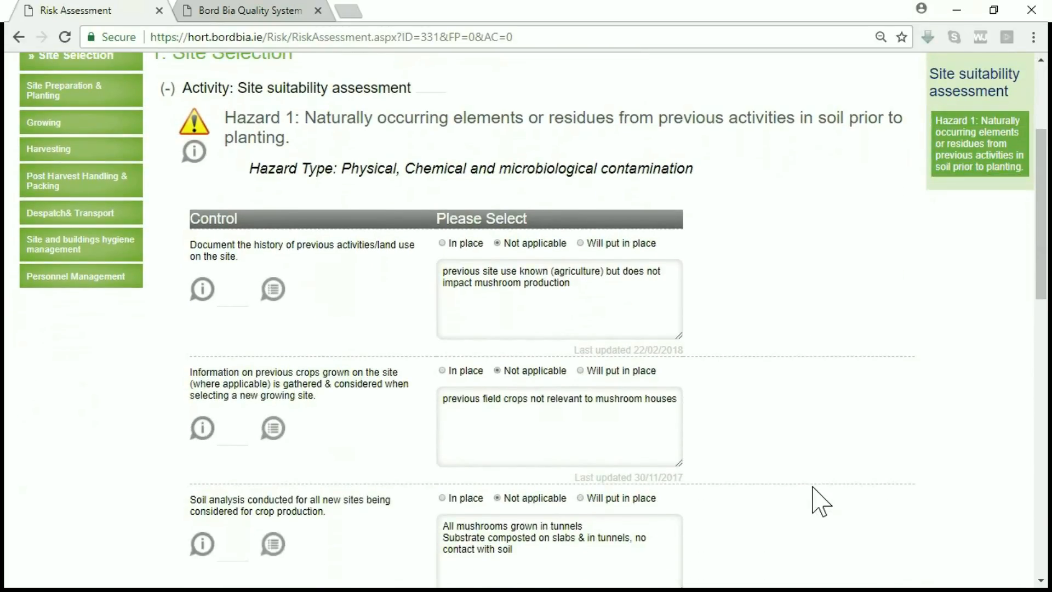
pyautogui.scroll(-2, 820, 501)
pyautogui.scroll(5, 820, 502)
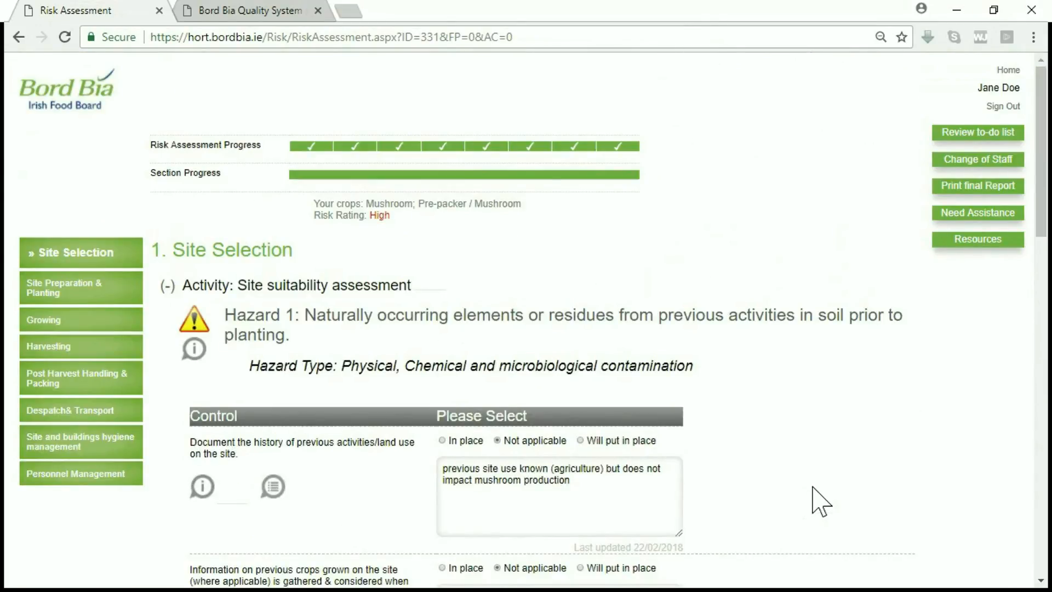
pyautogui.scroll(-11, 820, 502)
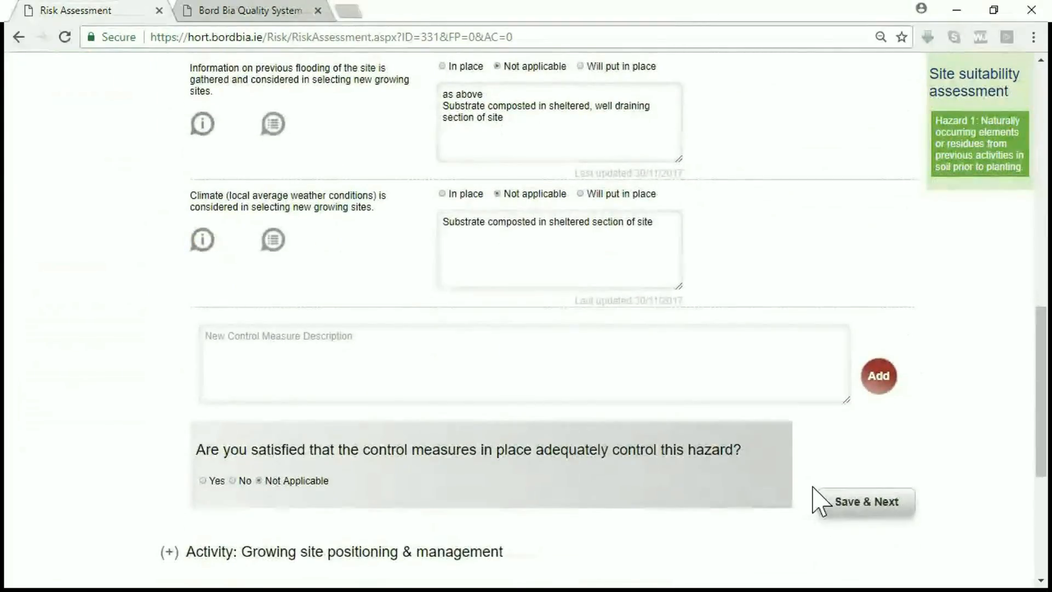
pyautogui.scroll(-1, 816, 495)
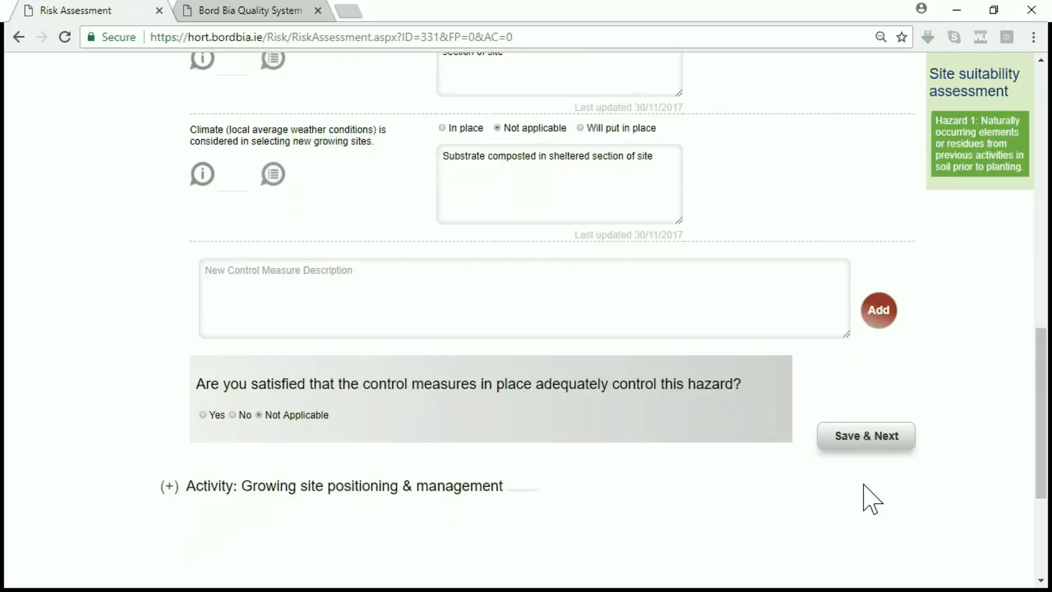
pyautogui.scroll(7, 871, 499)
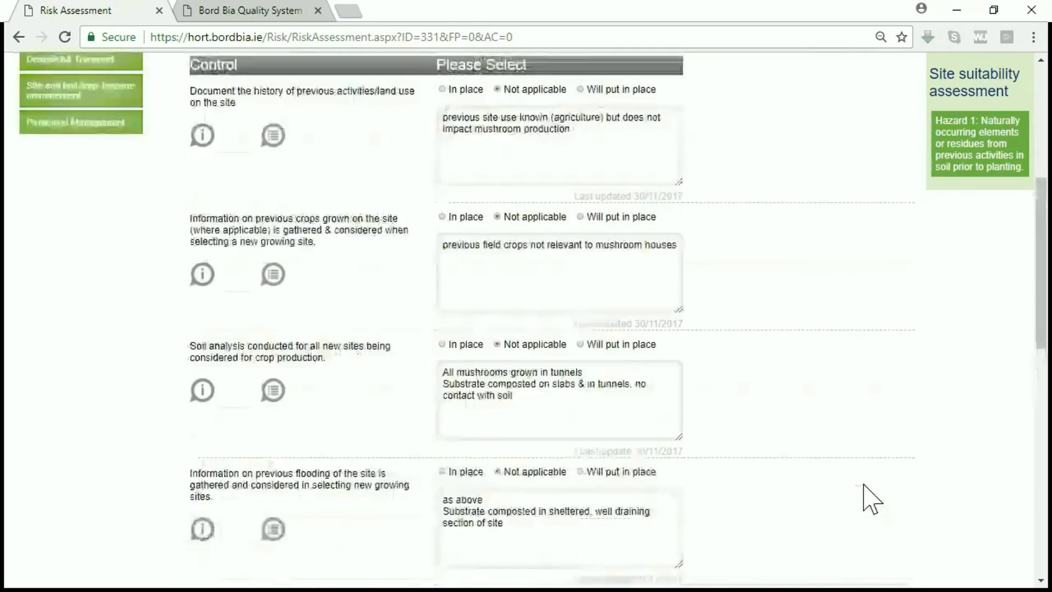
pyautogui.scroll(5, 871, 499)
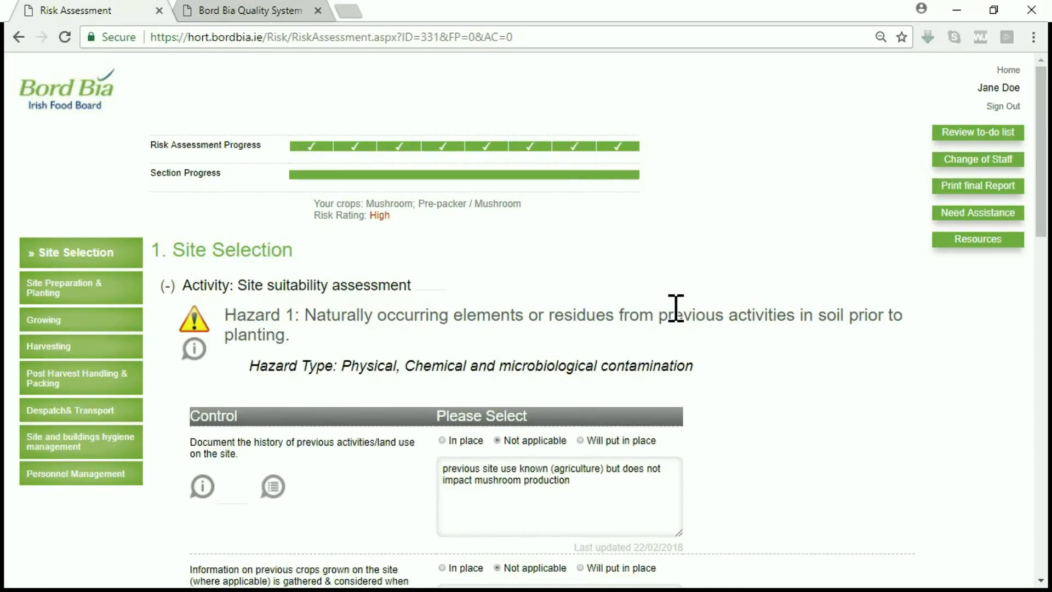
pyautogui.scroll(-4, 676, 309)
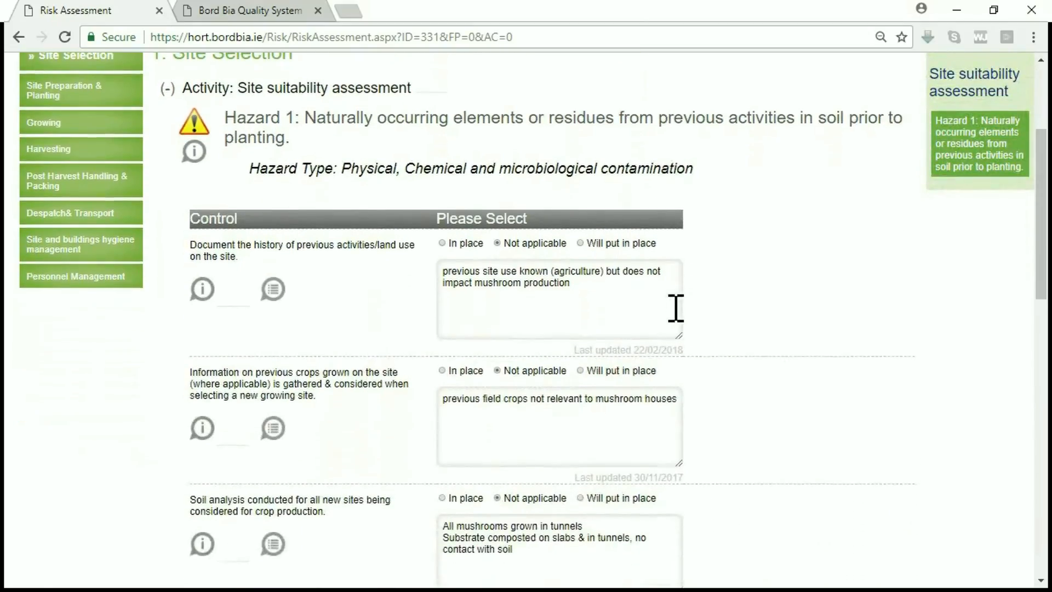
pyautogui.scroll(-2, 676, 308)
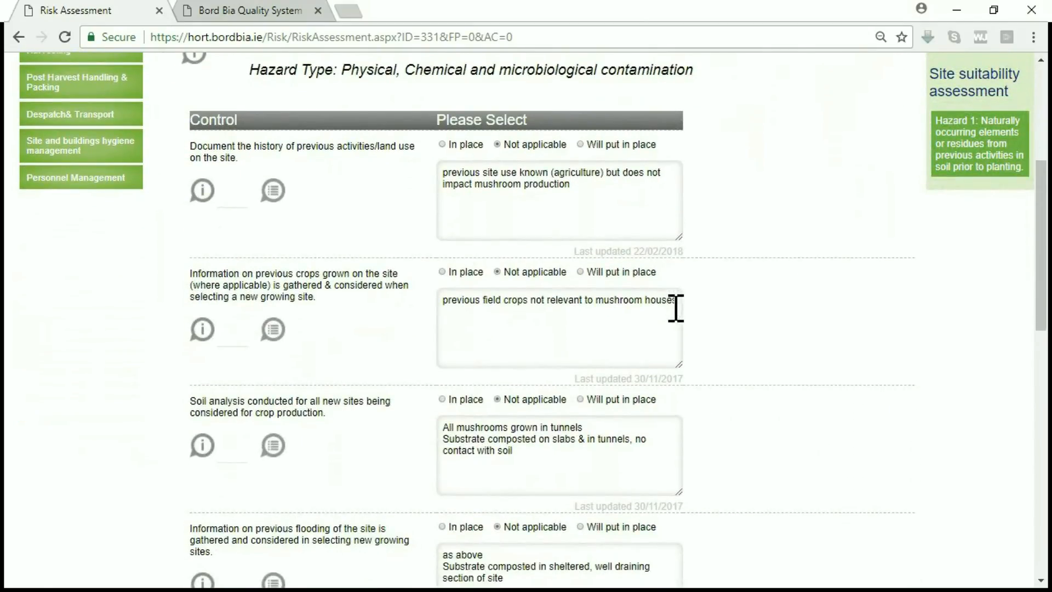